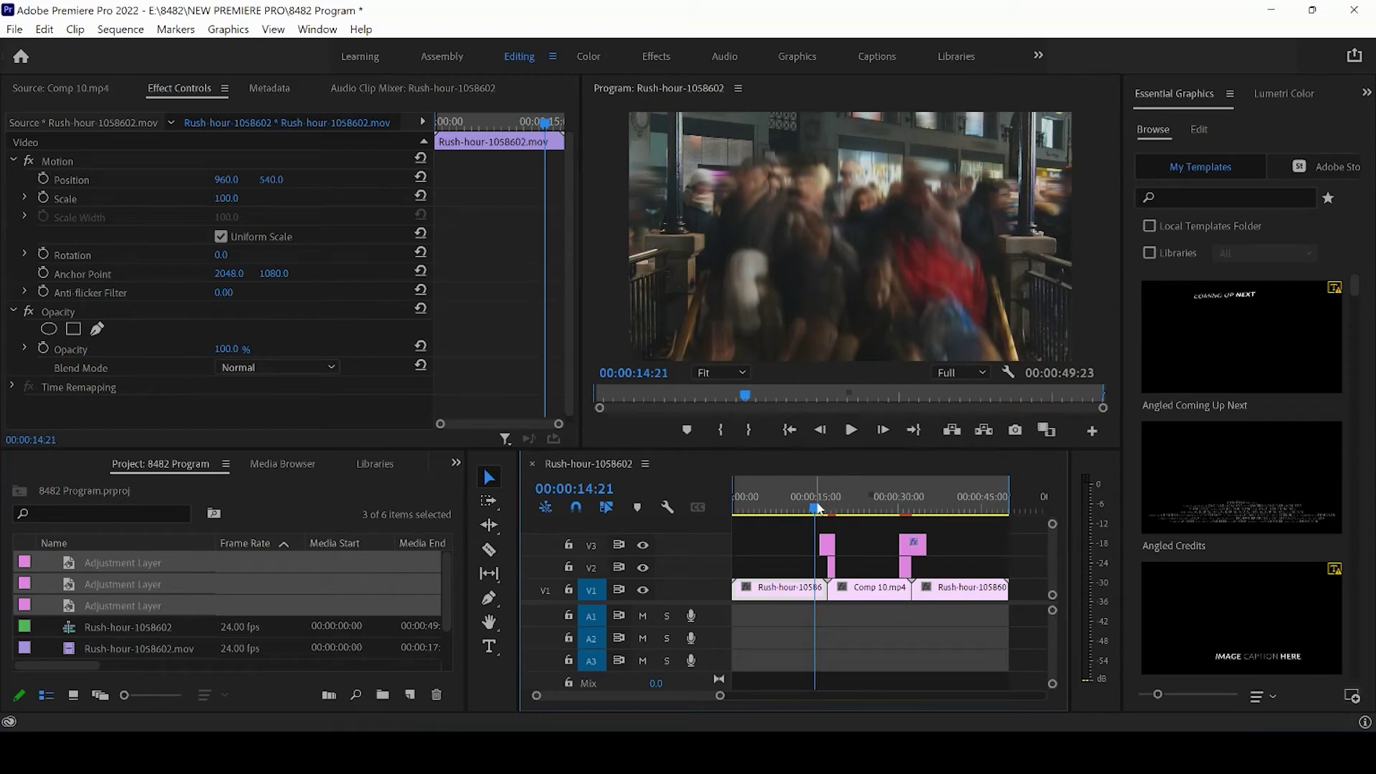
Preview the zoom transition from the rush-hour clip into Comp 10.mp4, then zoom the timeline near 00:00:16:00
drag(817, 506, 821, 508)
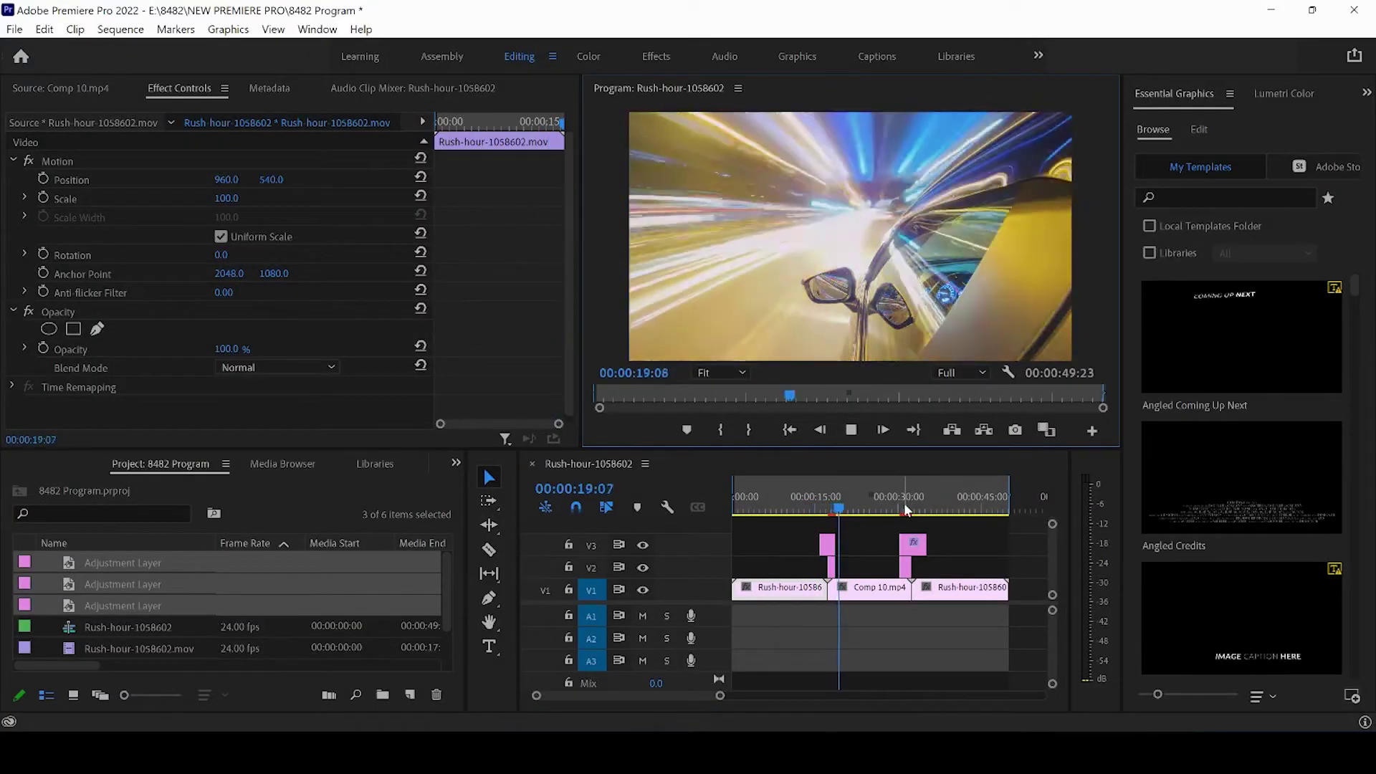
click(902, 503)
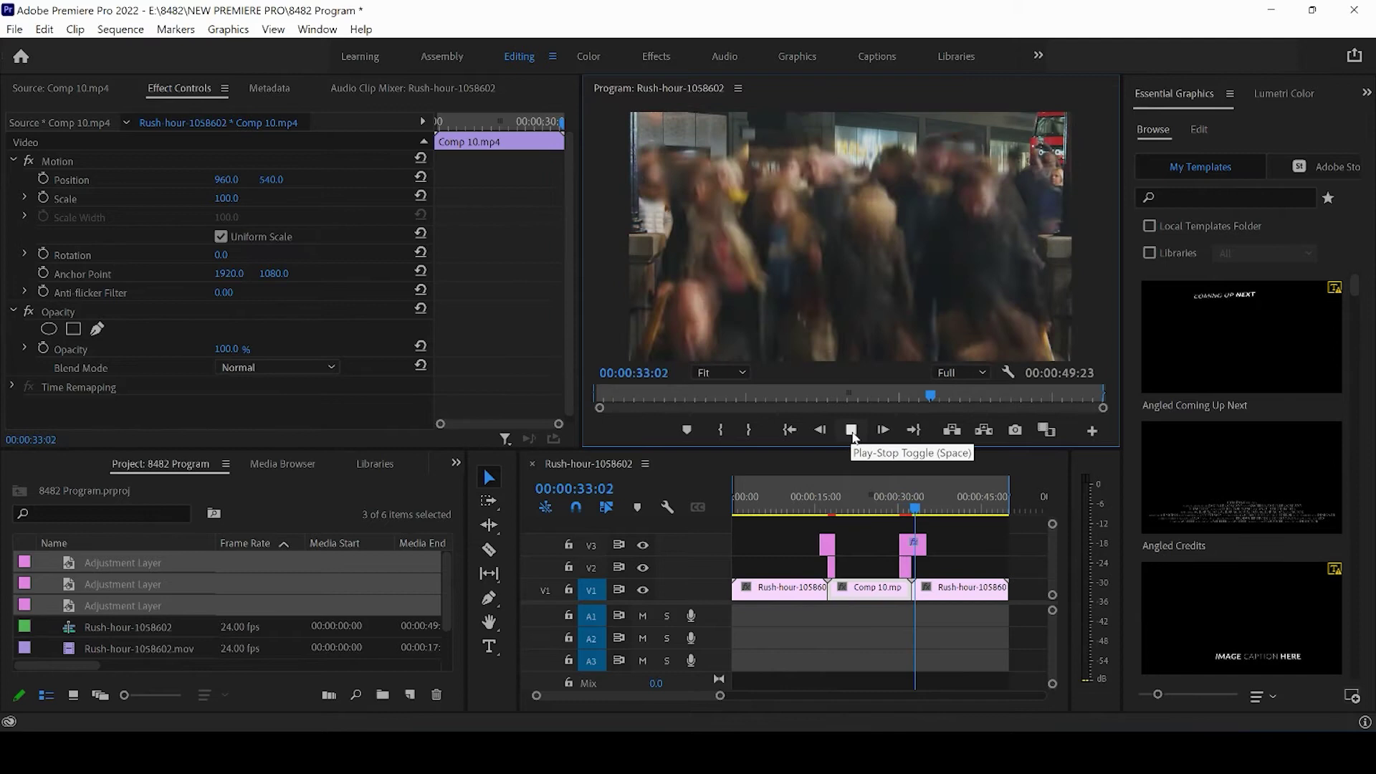
click(820, 506)
drag(720, 697, 689, 709)
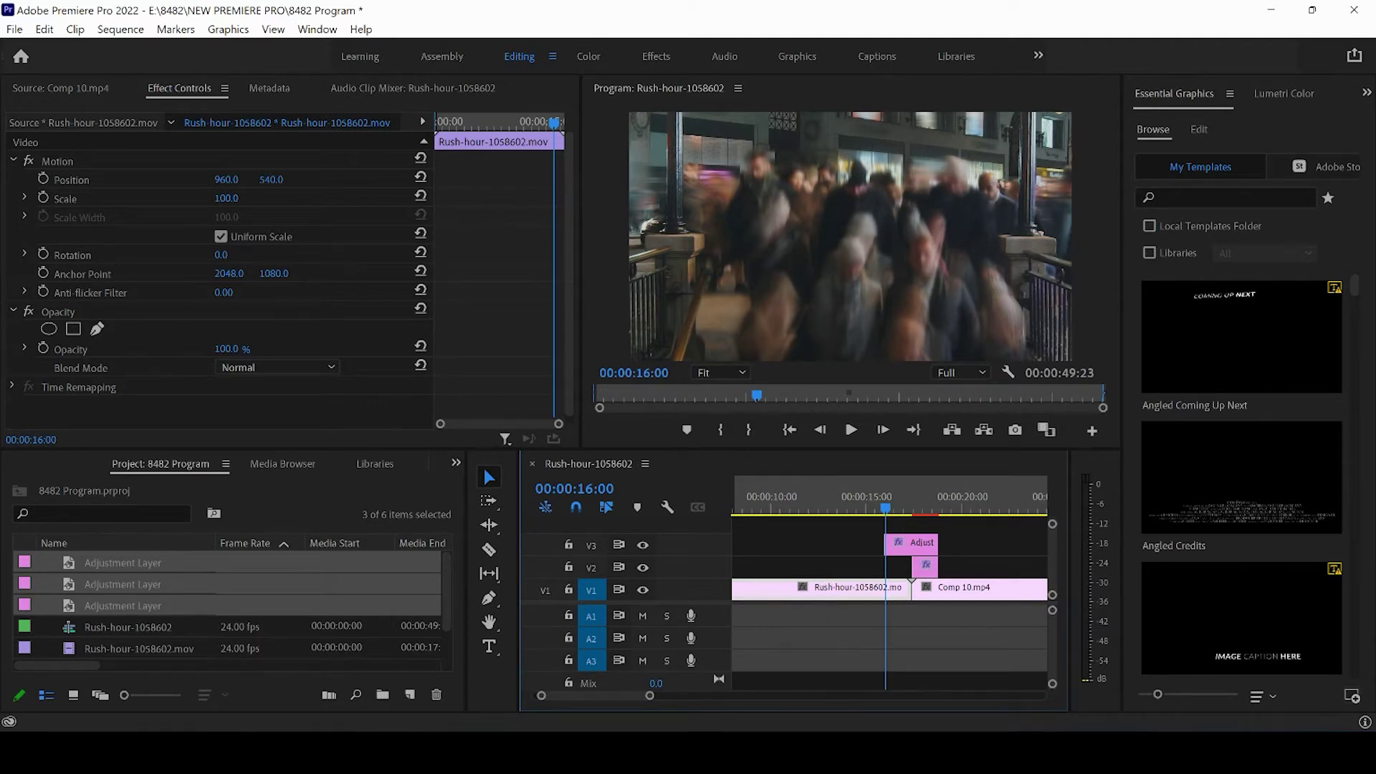
Bring motionarray.com forward in Chrome, scroll its home page and show the Audio menu
mouse_move(828, 752)
click(729, 669)
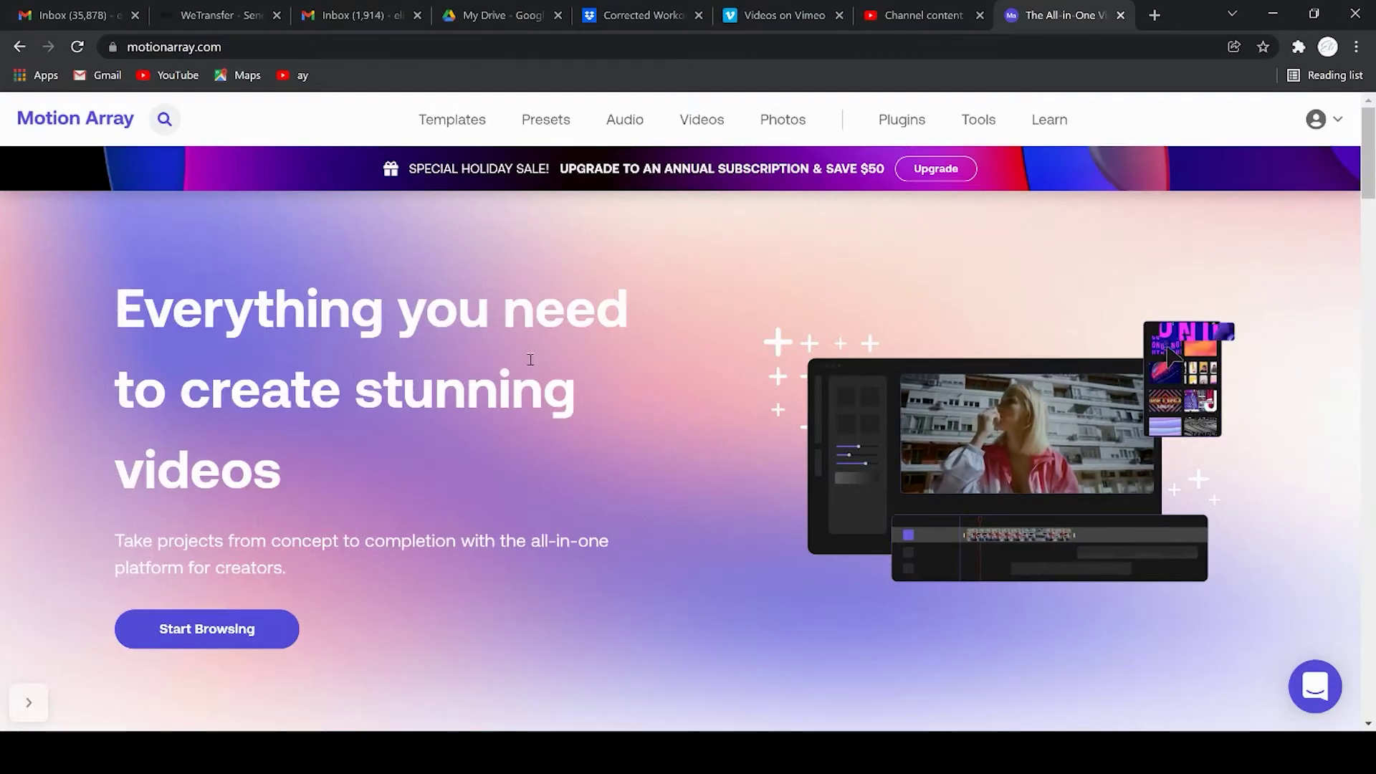
scroll(583, 399, down, 2)
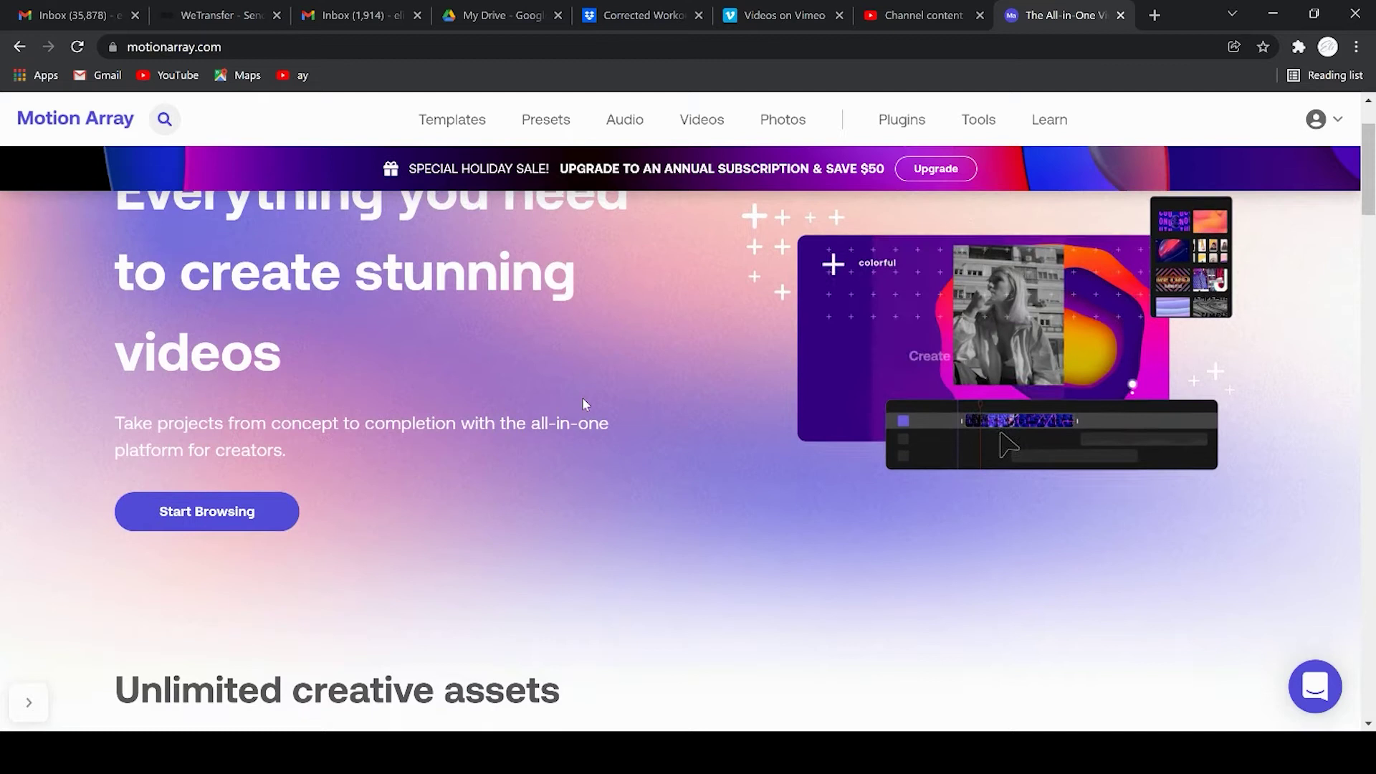
scroll(581, 397, up, 2)
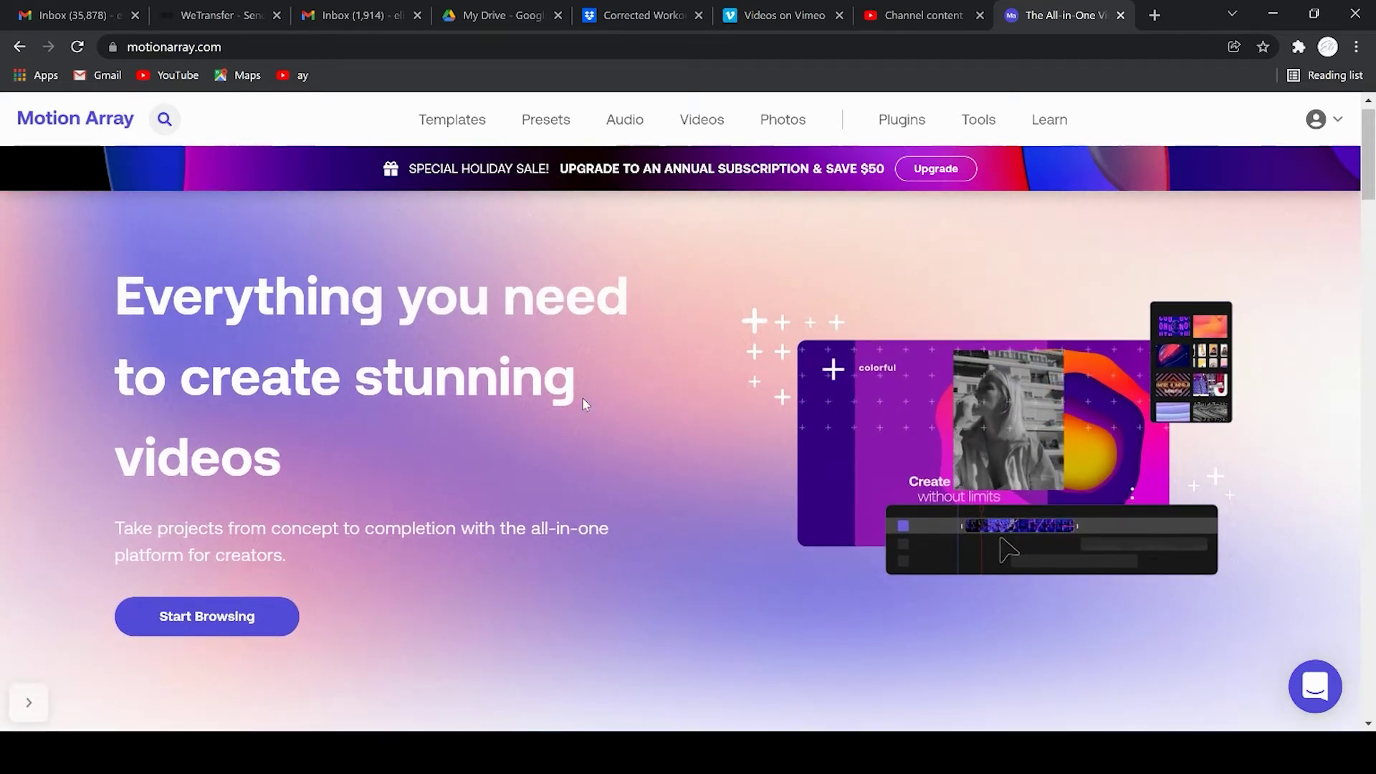
scroll(584, 404, up, 1)
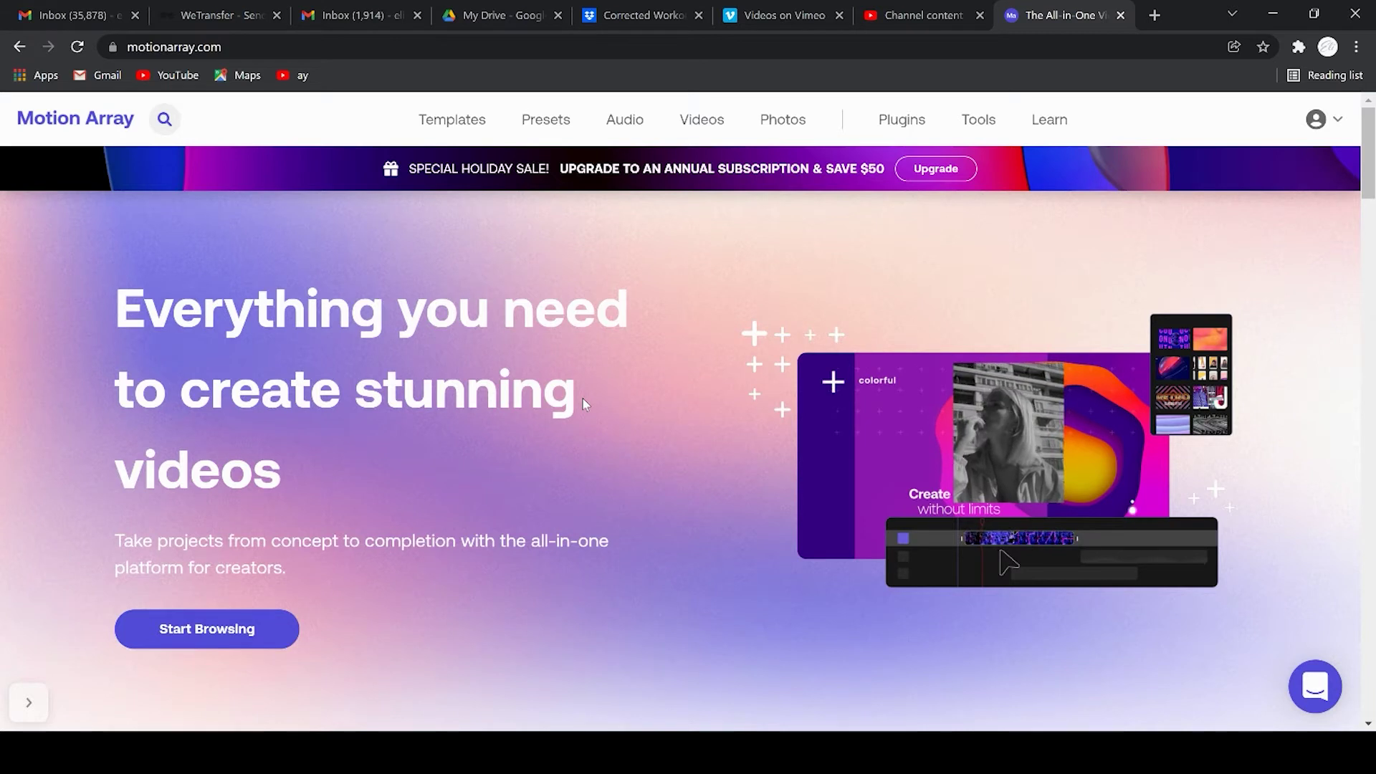
mouse_move(625, 139)
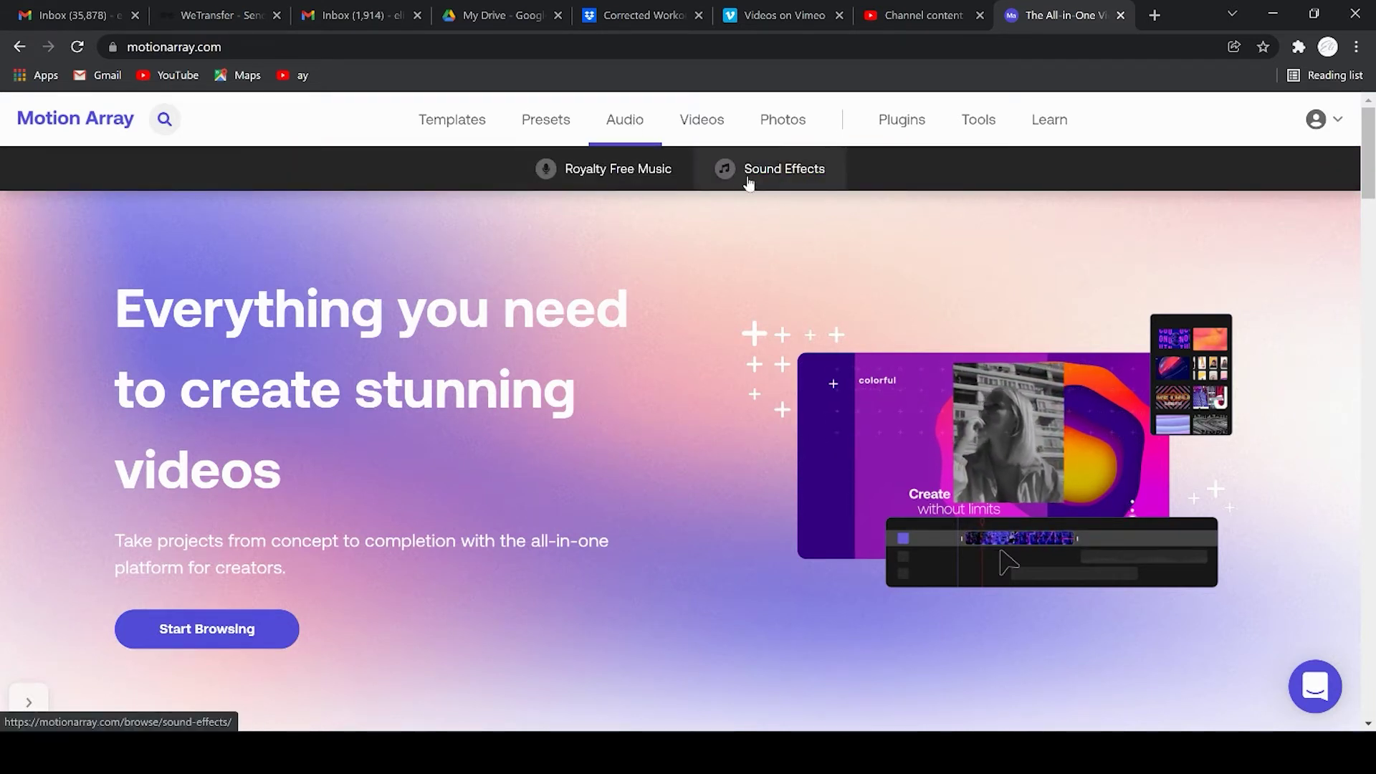
Open Motion Array's Sound Effects library and filter it to Free assets only
click(765, 176)
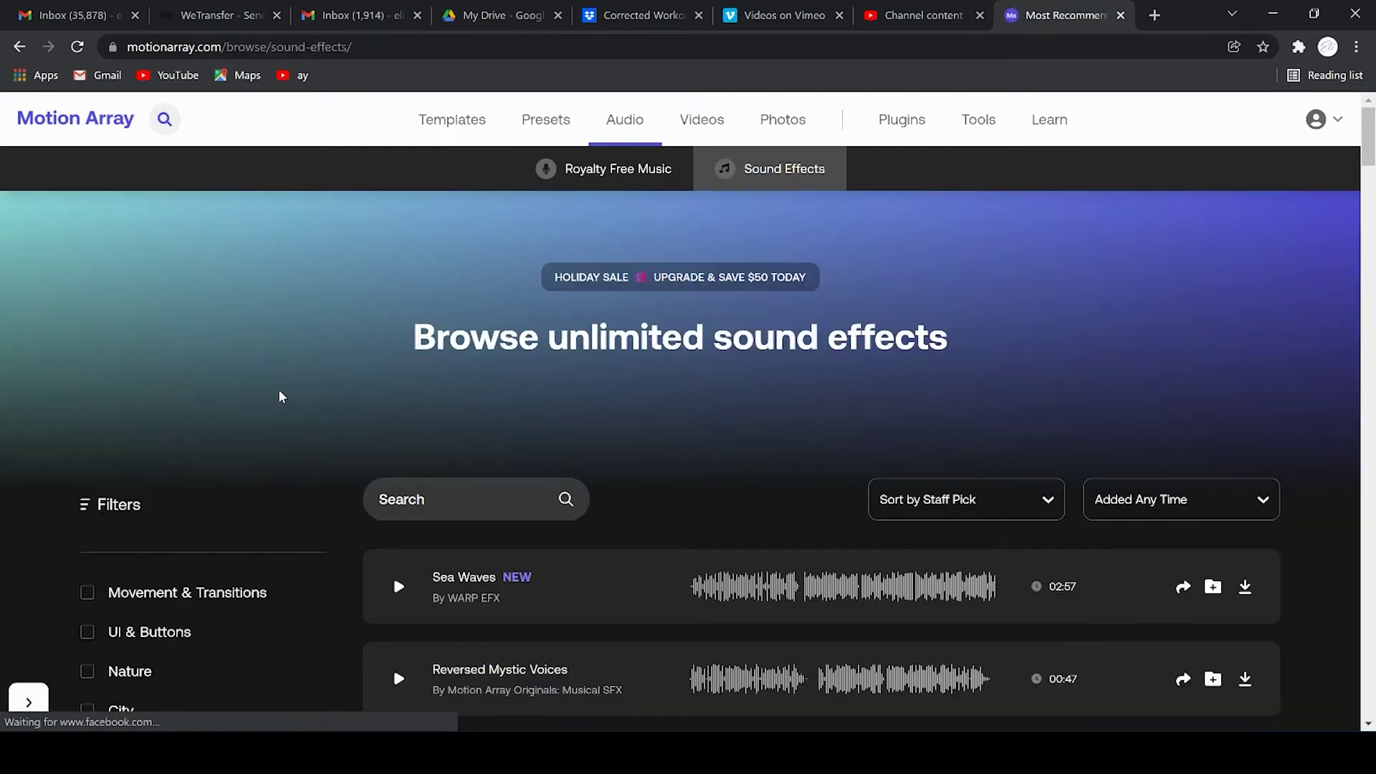
scroll(279, 396, down, 6)
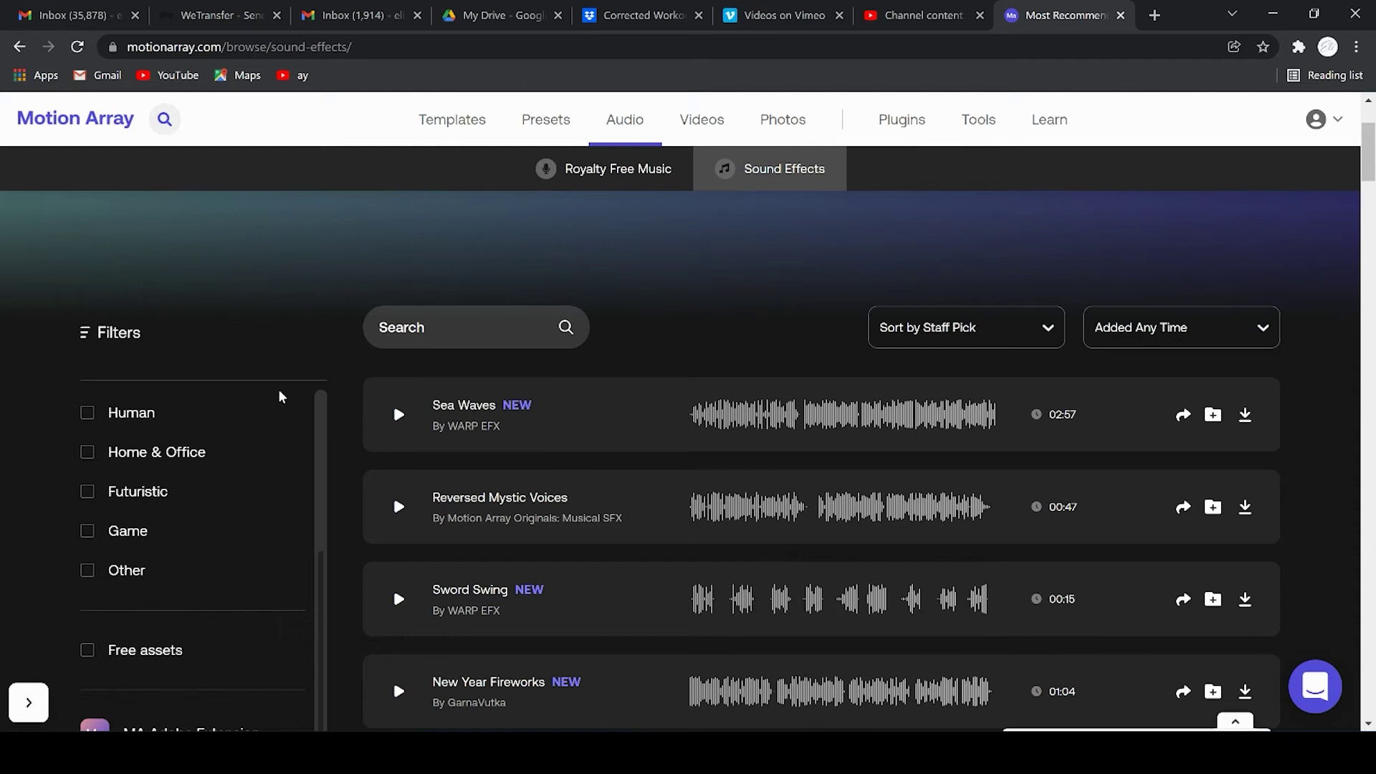
scroll(281, 399, down, 1)
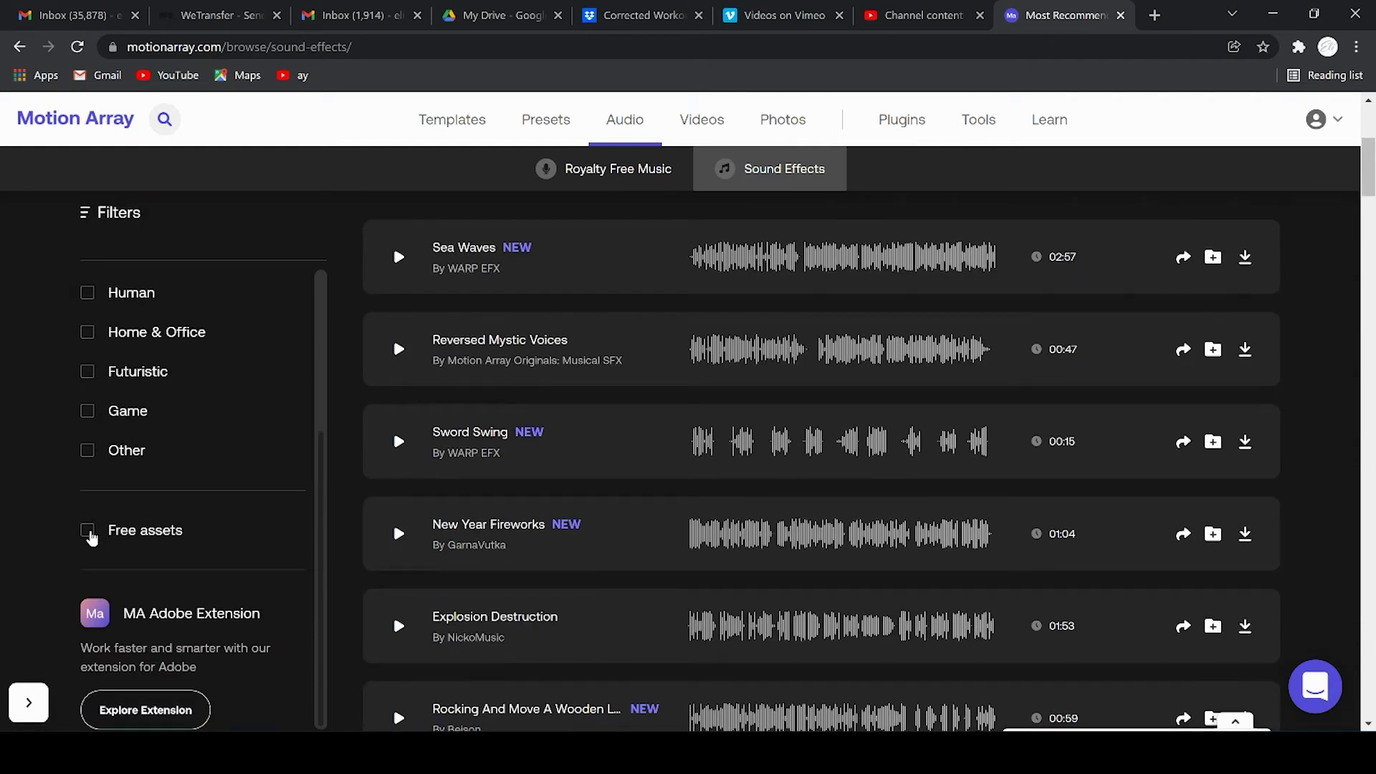
click(88, 530)
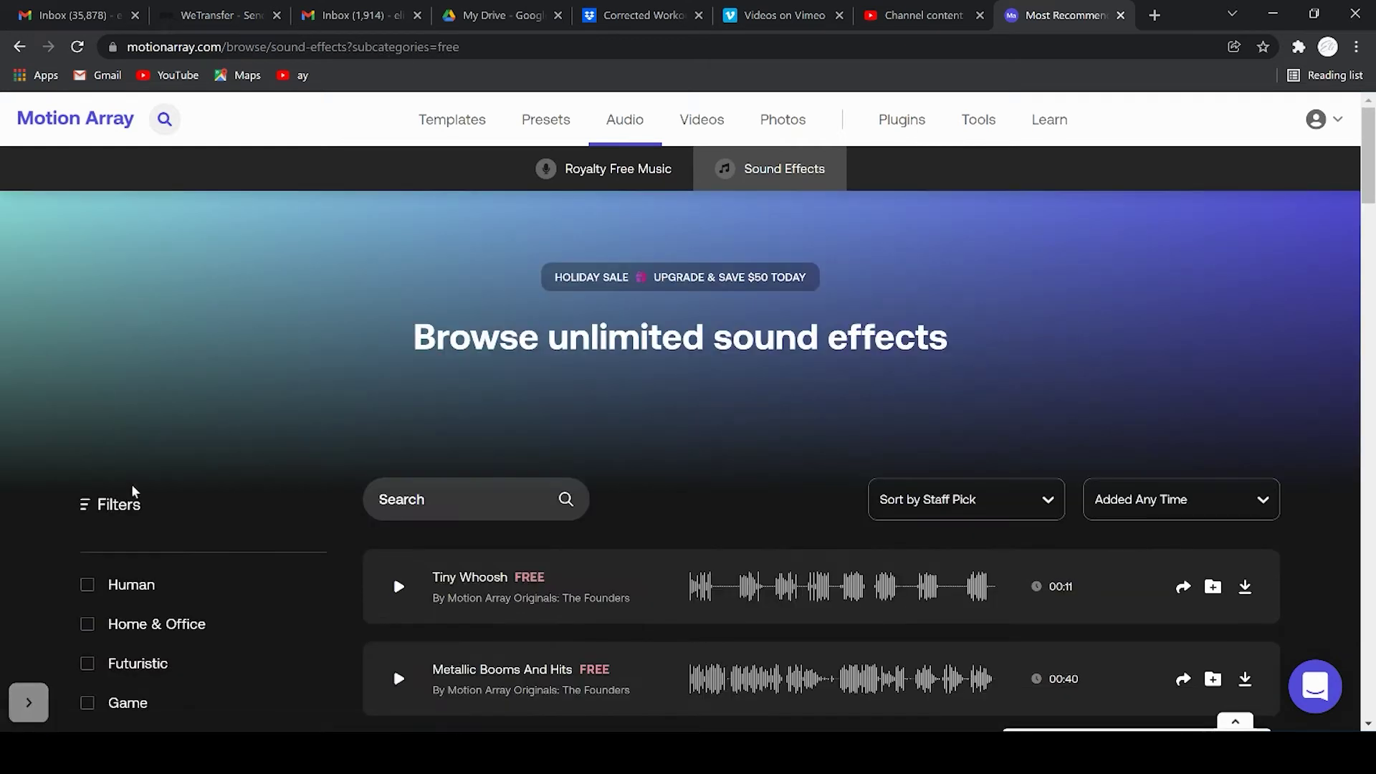
scroll(236, 468, down, 2)
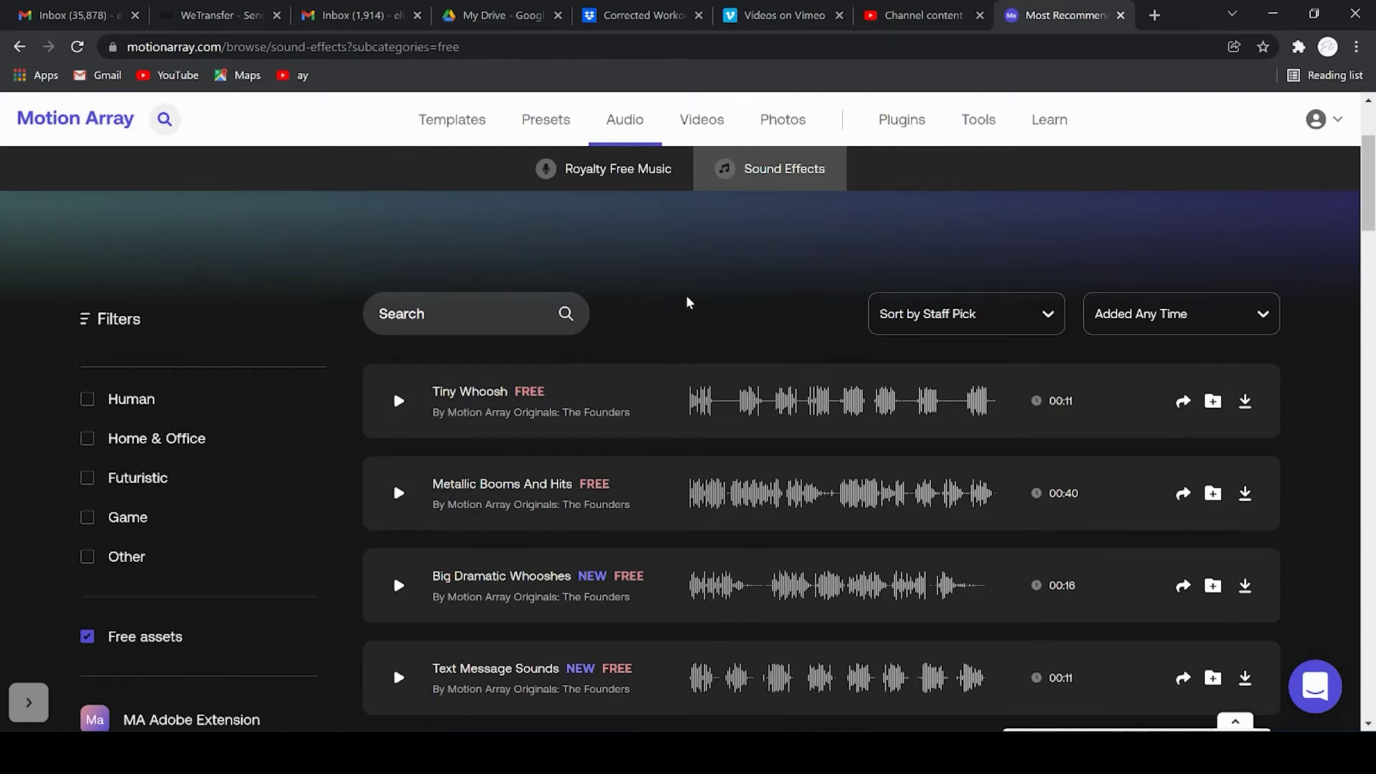
scroll(688, 303, down, 1)
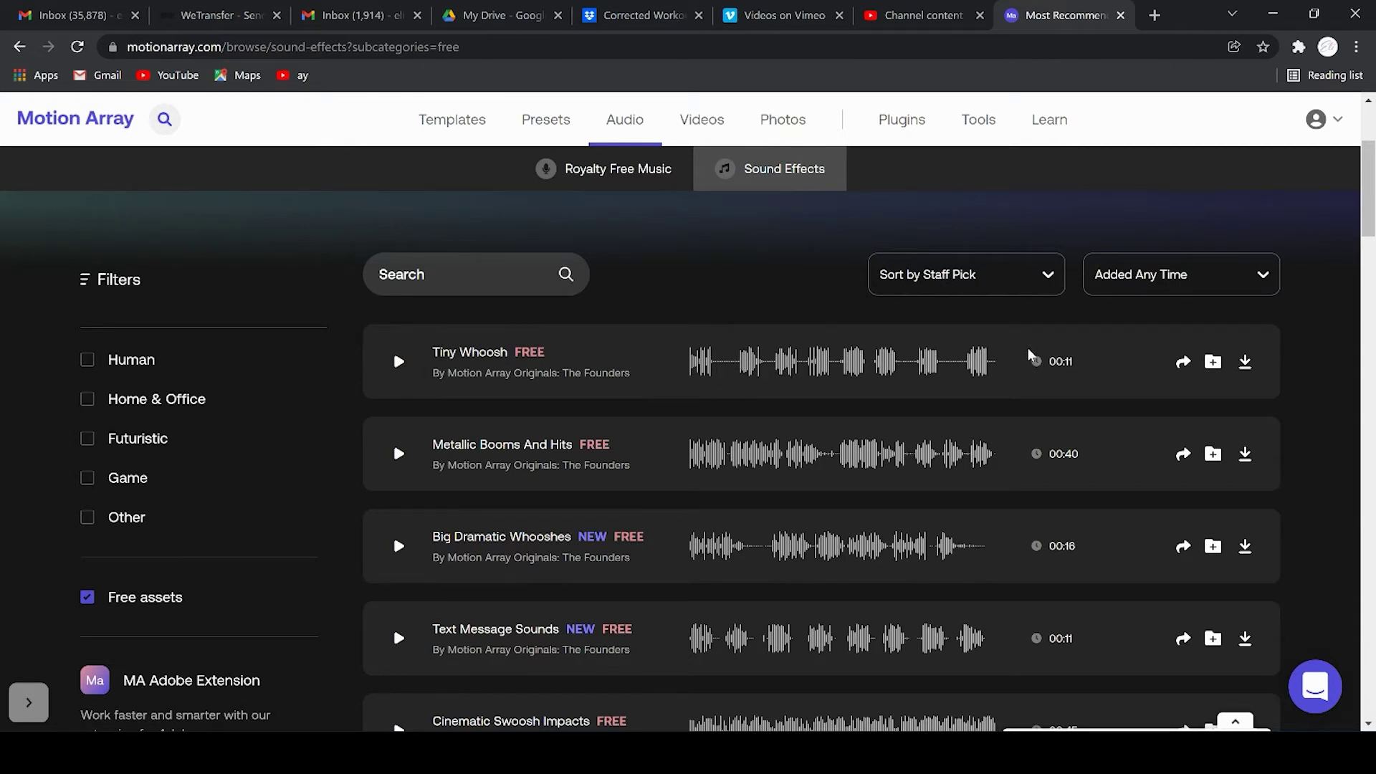
scroll(654, 329, down, 1)
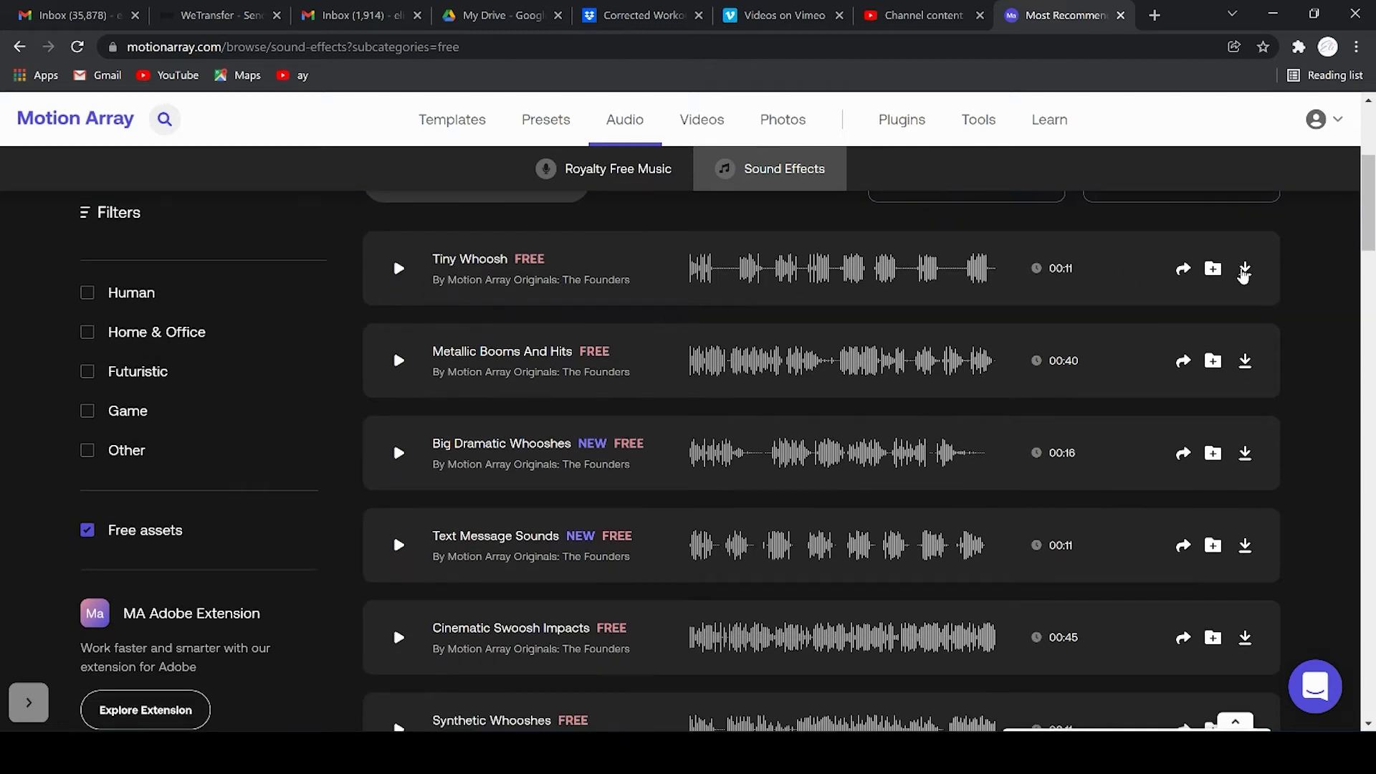
Download the Tiny Whoosh zip and open its options in the browser's download bar
click(1244, 271)
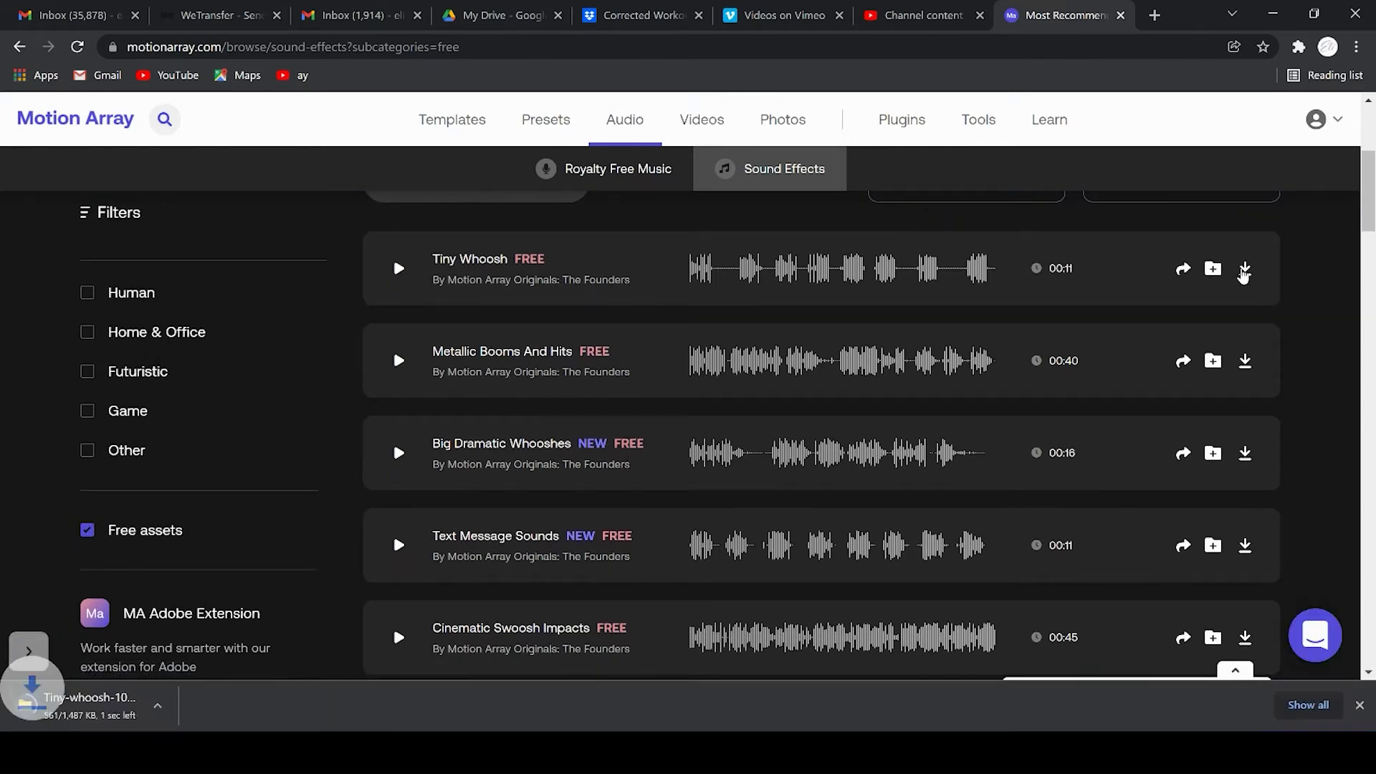
scroll(642, 440, down, 2)
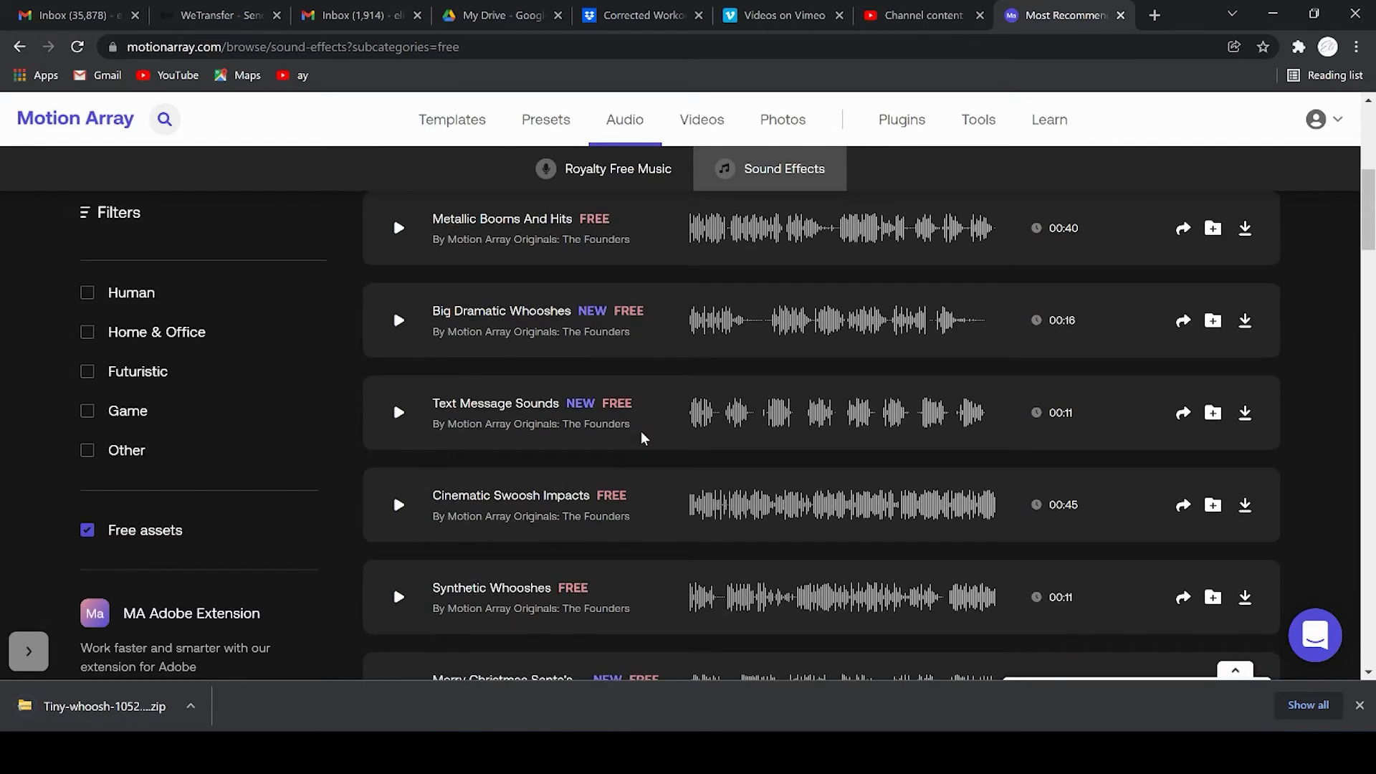
scroll(657, 448, down, 1)
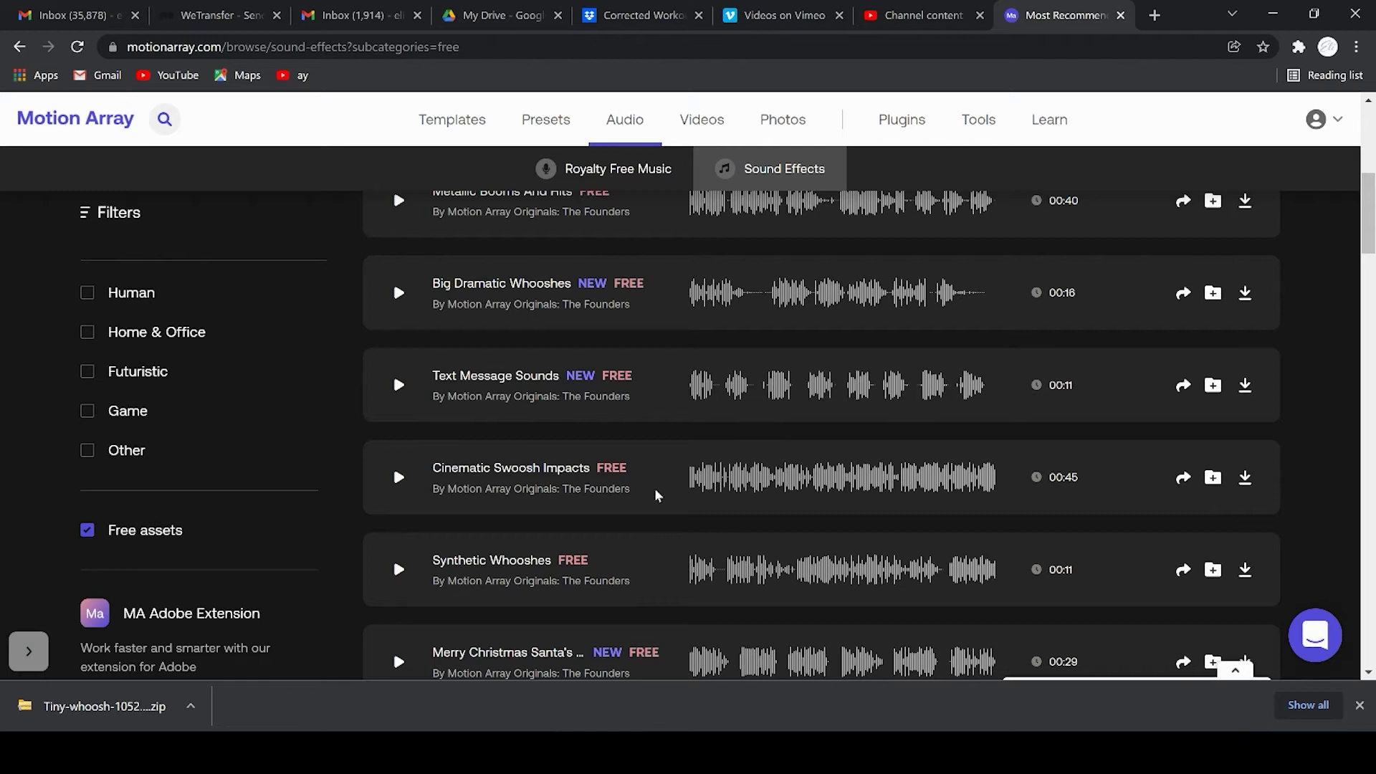
scroll(664, 493, down, 4)
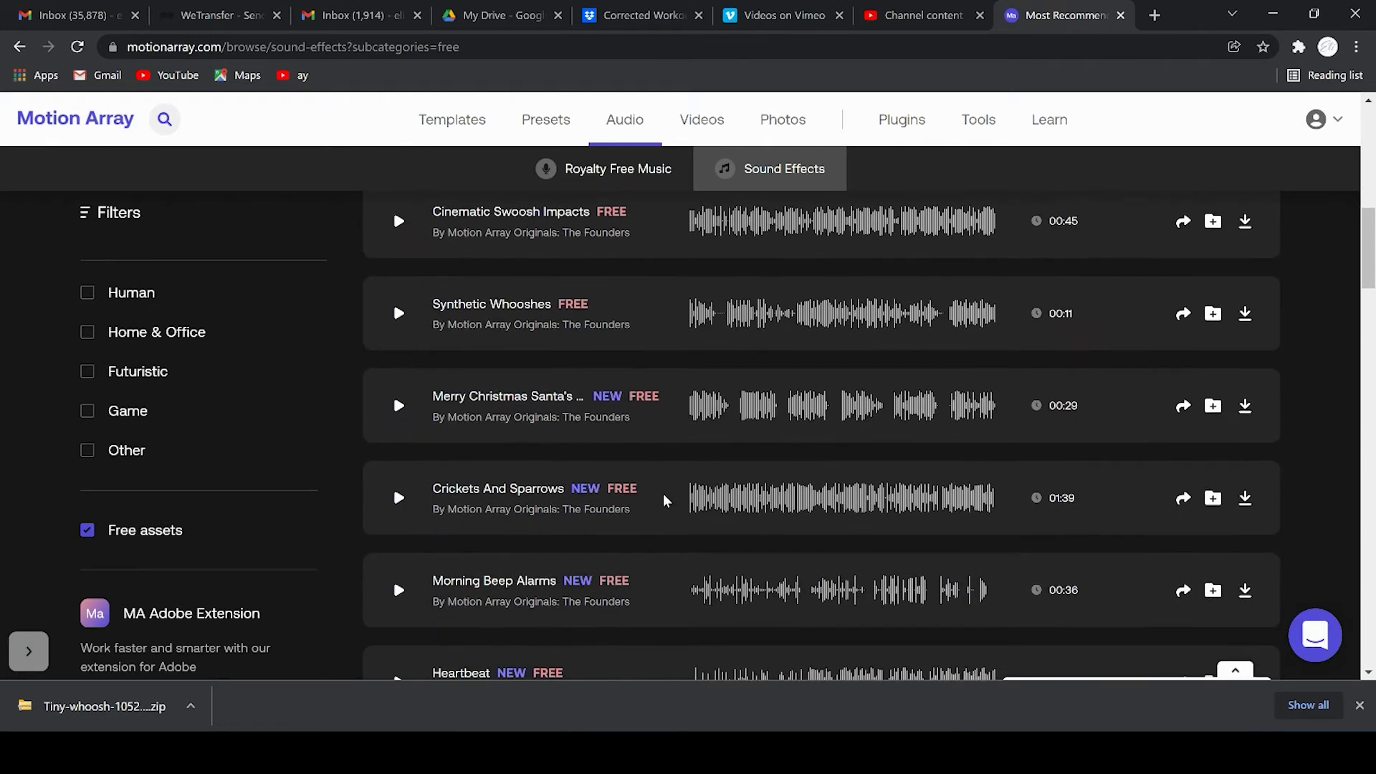
scroll(664, 494, down, 20)
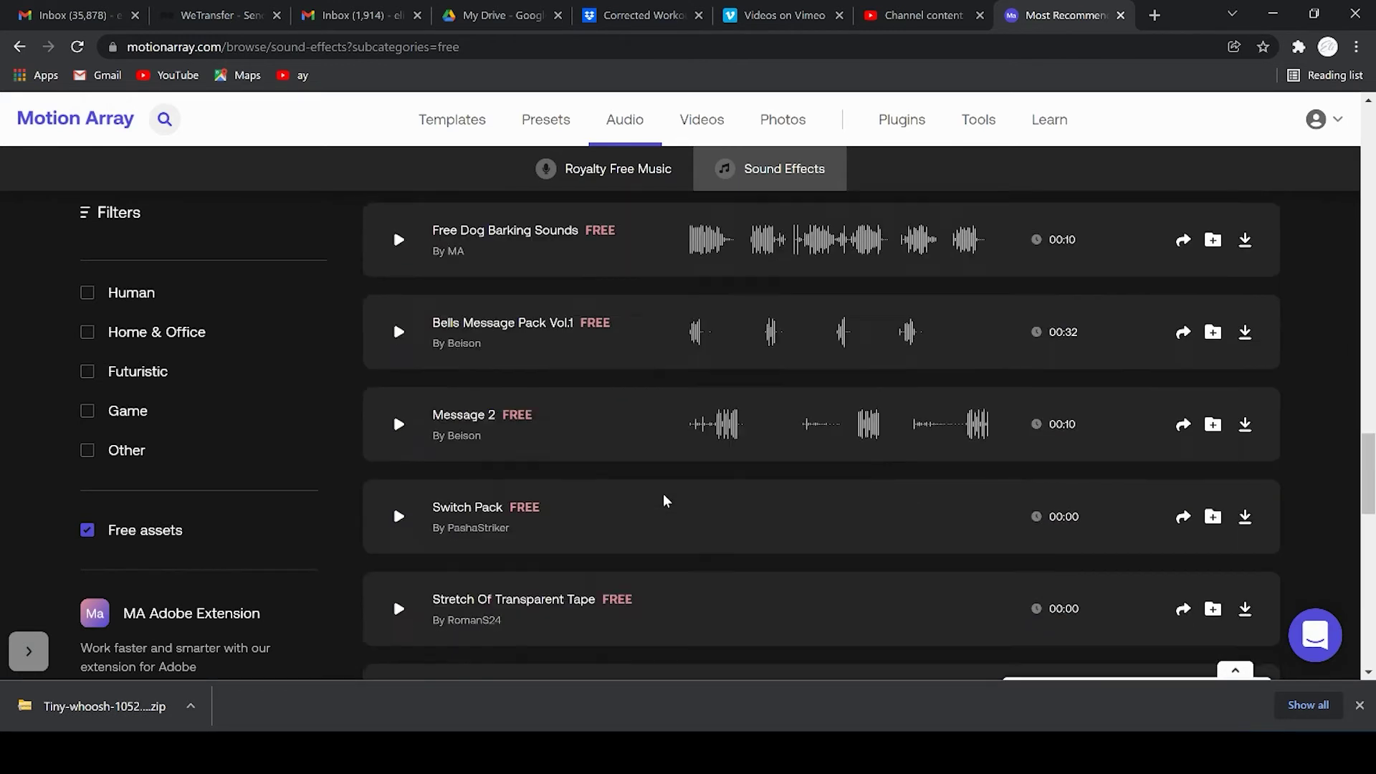
scroll(664, 495, down, 10)
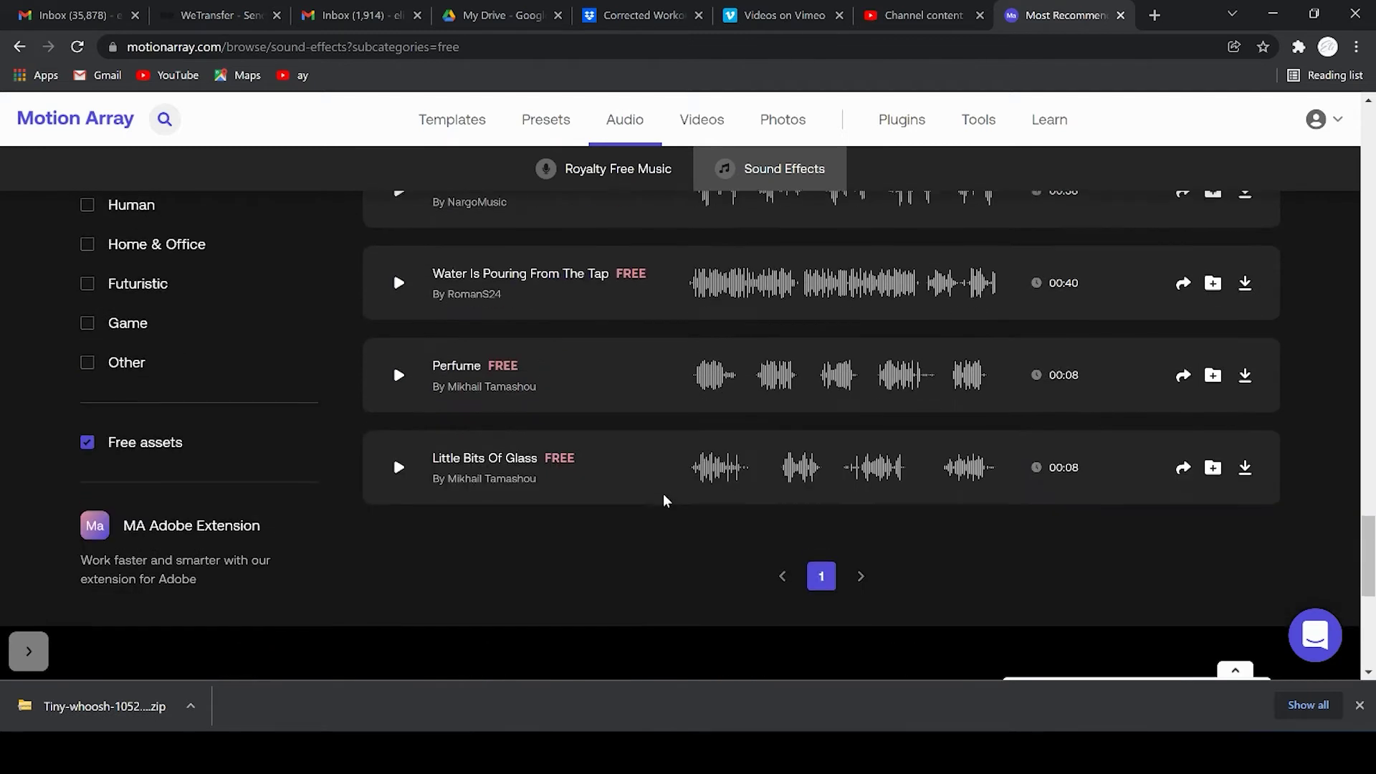
scroll(688, 401, up, 12)
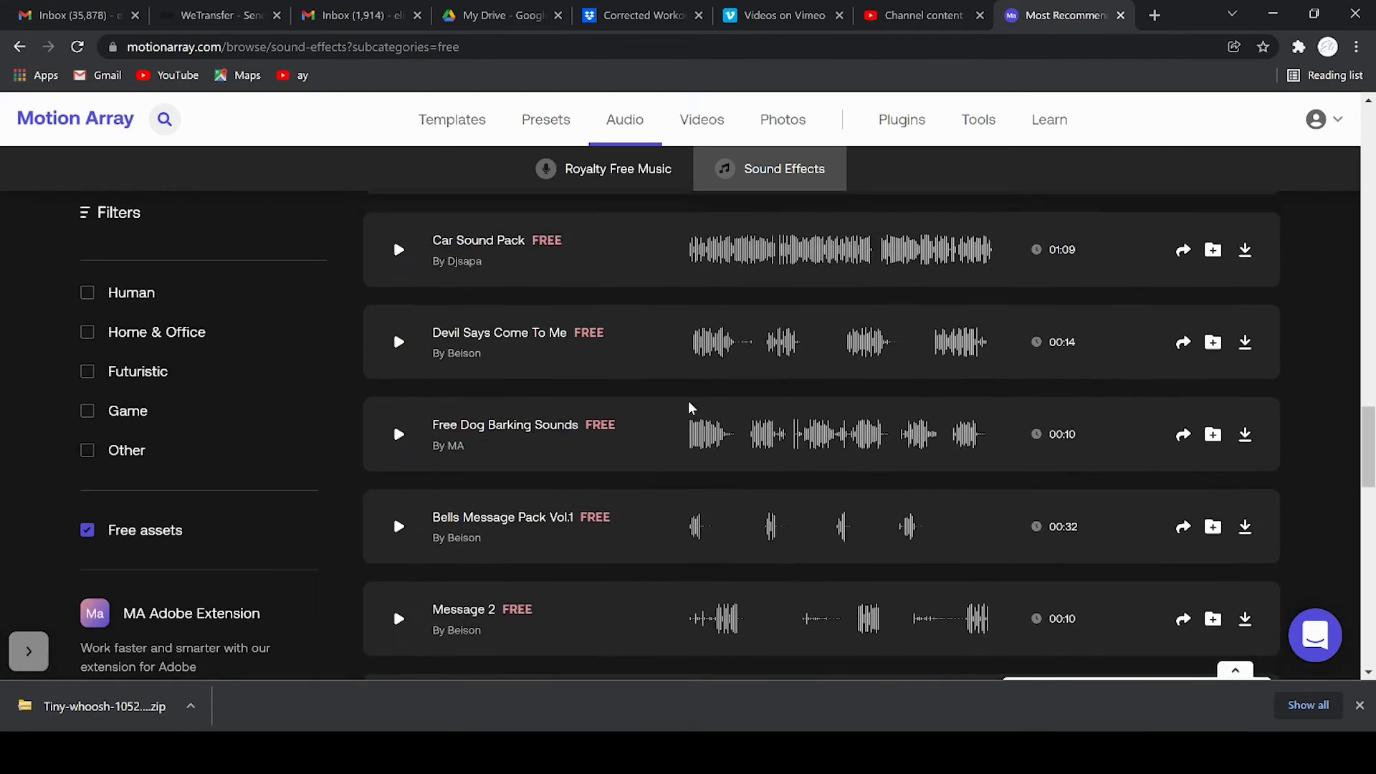
scroll(690, 407, up, 10)
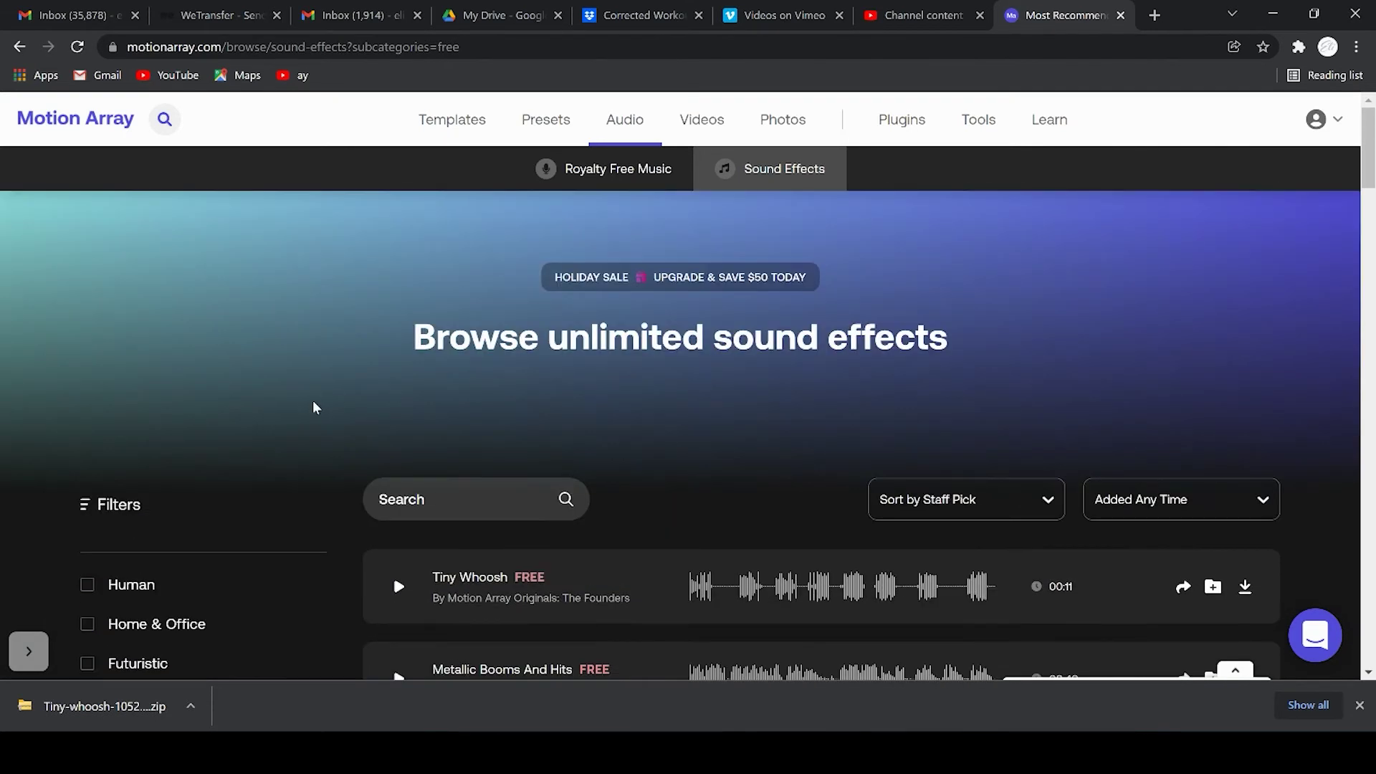
click(191, 707)
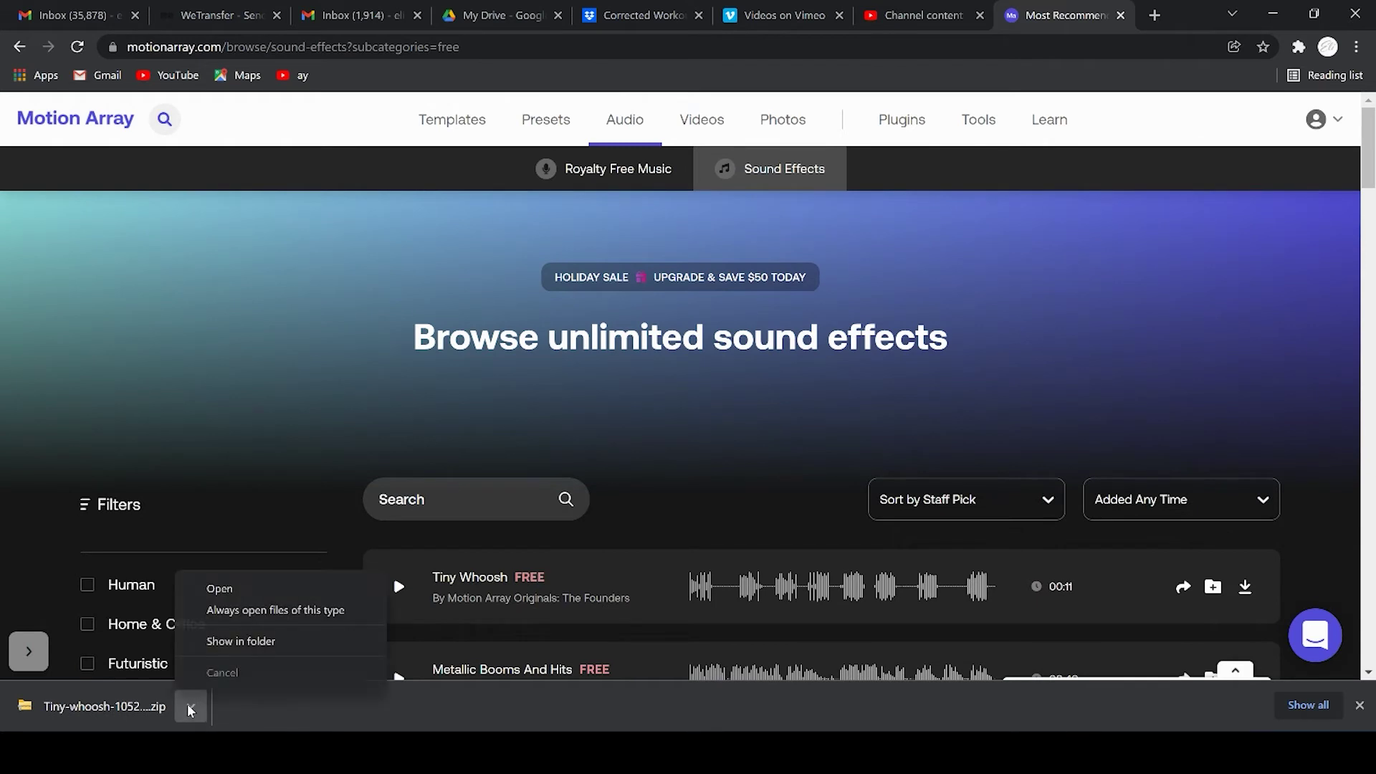
Extract the downloaded Tiny-whoosh zip into a Tiny-whoosh-1052699 folder in Downloads
click(237, 643)
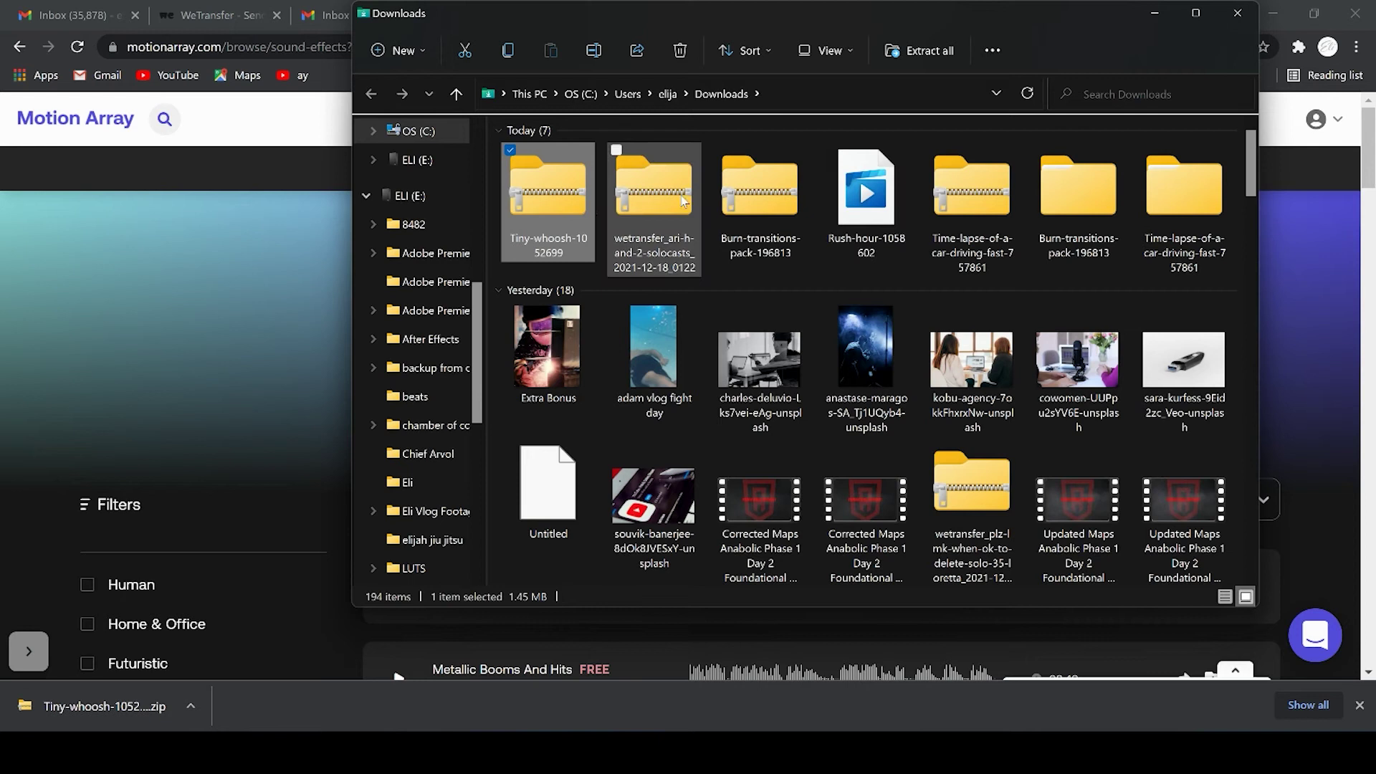
right_click(554, 215)
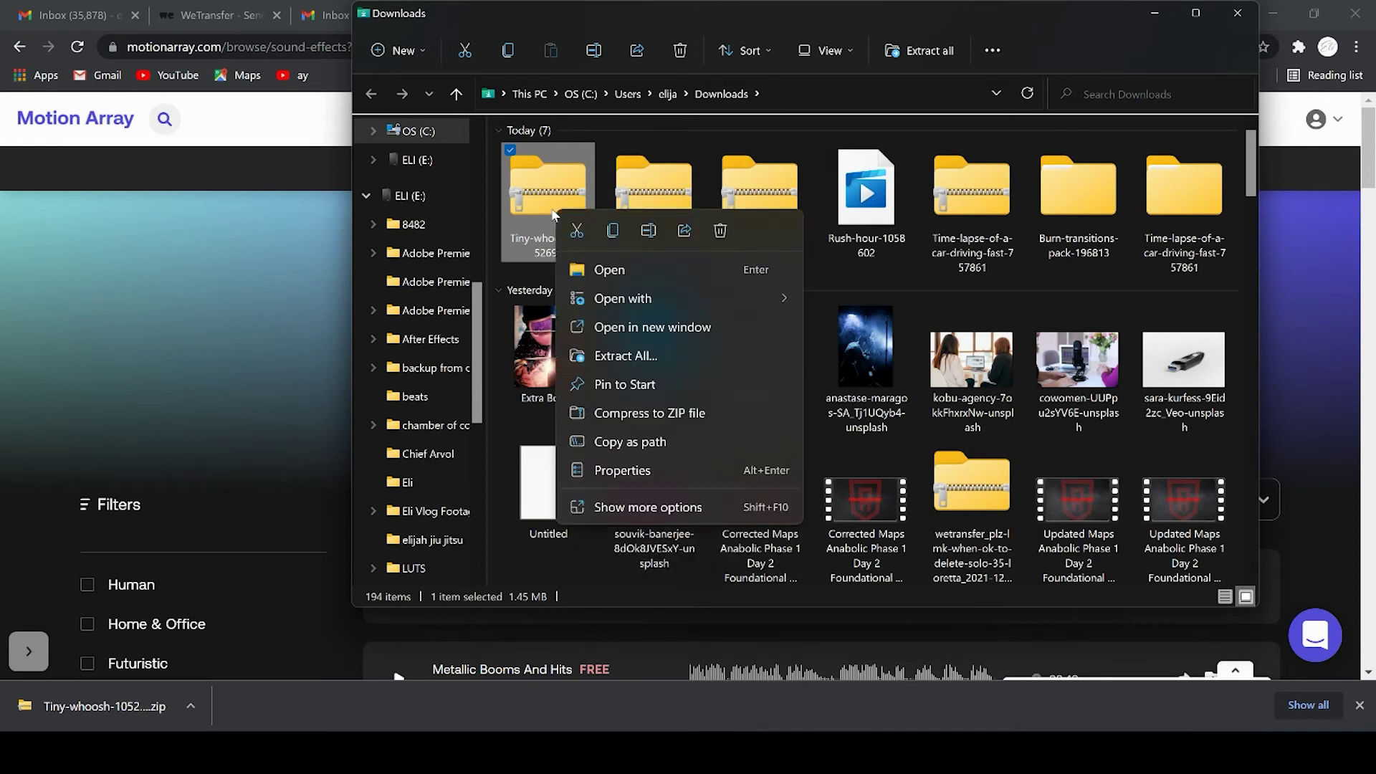
click(614, 358)
click(844, 559)
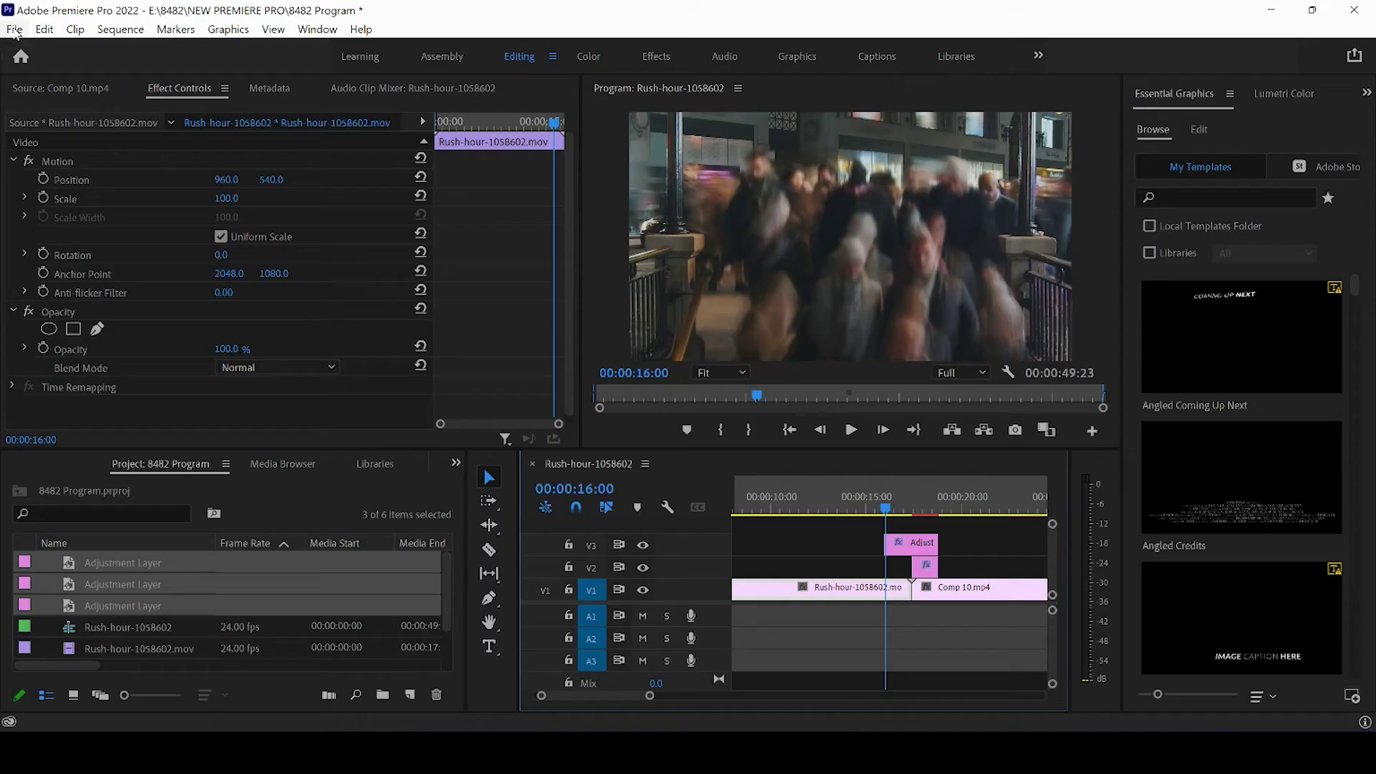
Import all seven whoosh files from Downloads > Tiny-whoosh-1052699 > Tiny Whoosh
click(15, 29)
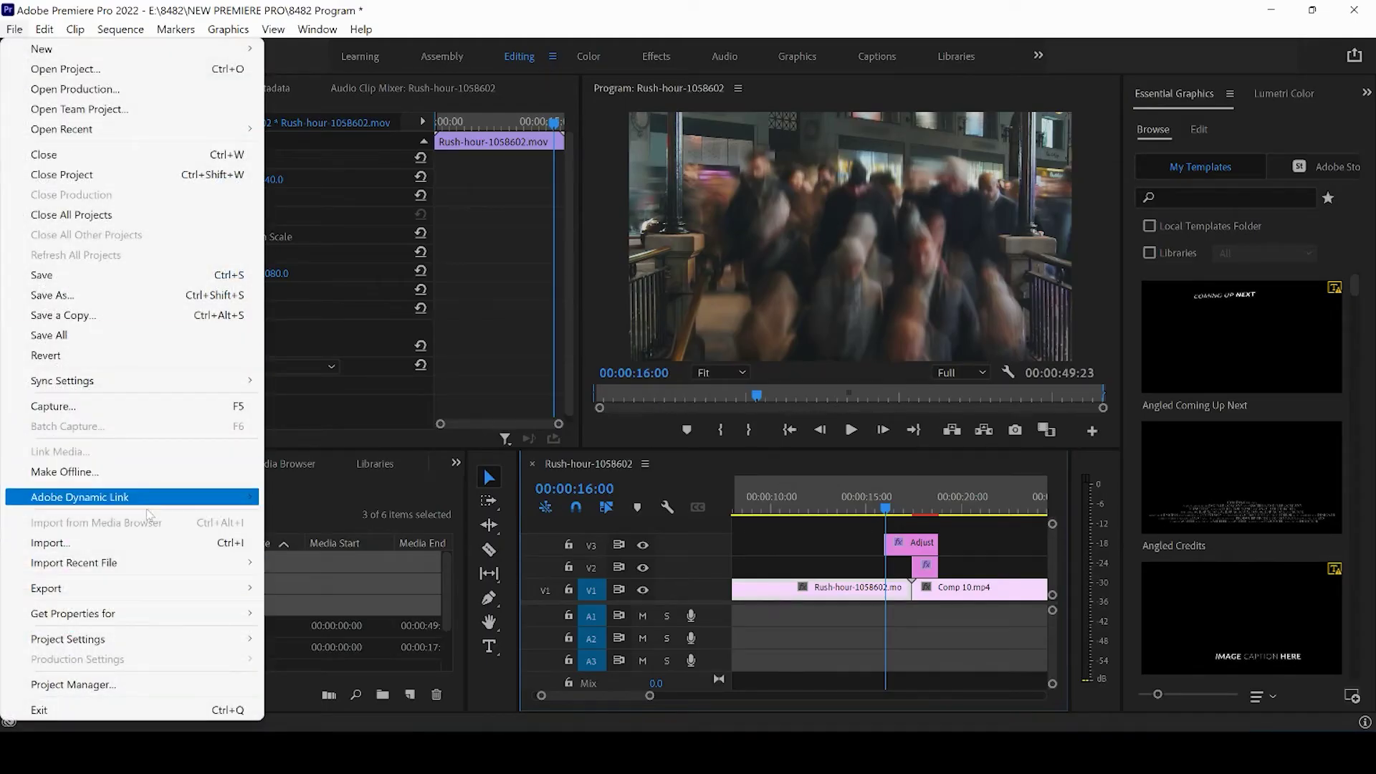
click(132, 542)
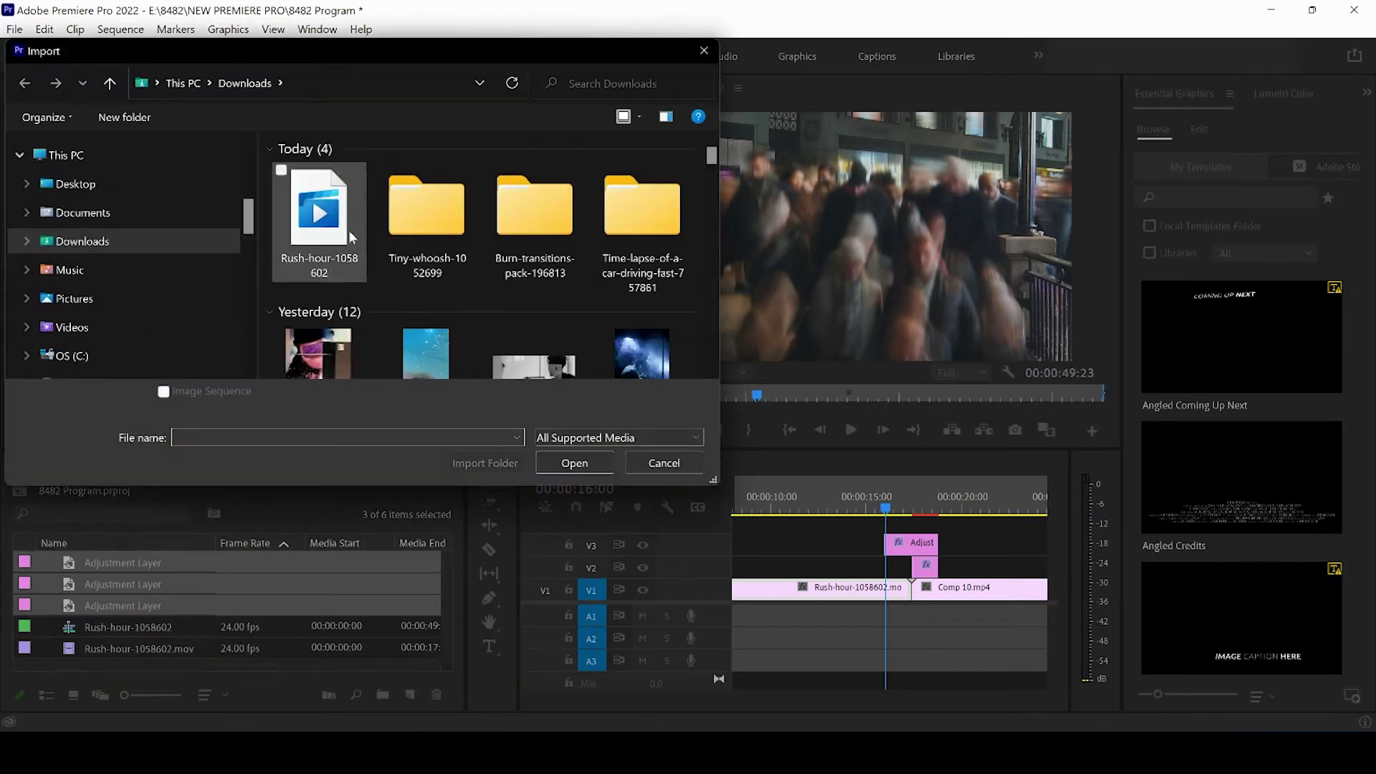
double_click(436, 199)
click(370, 176)
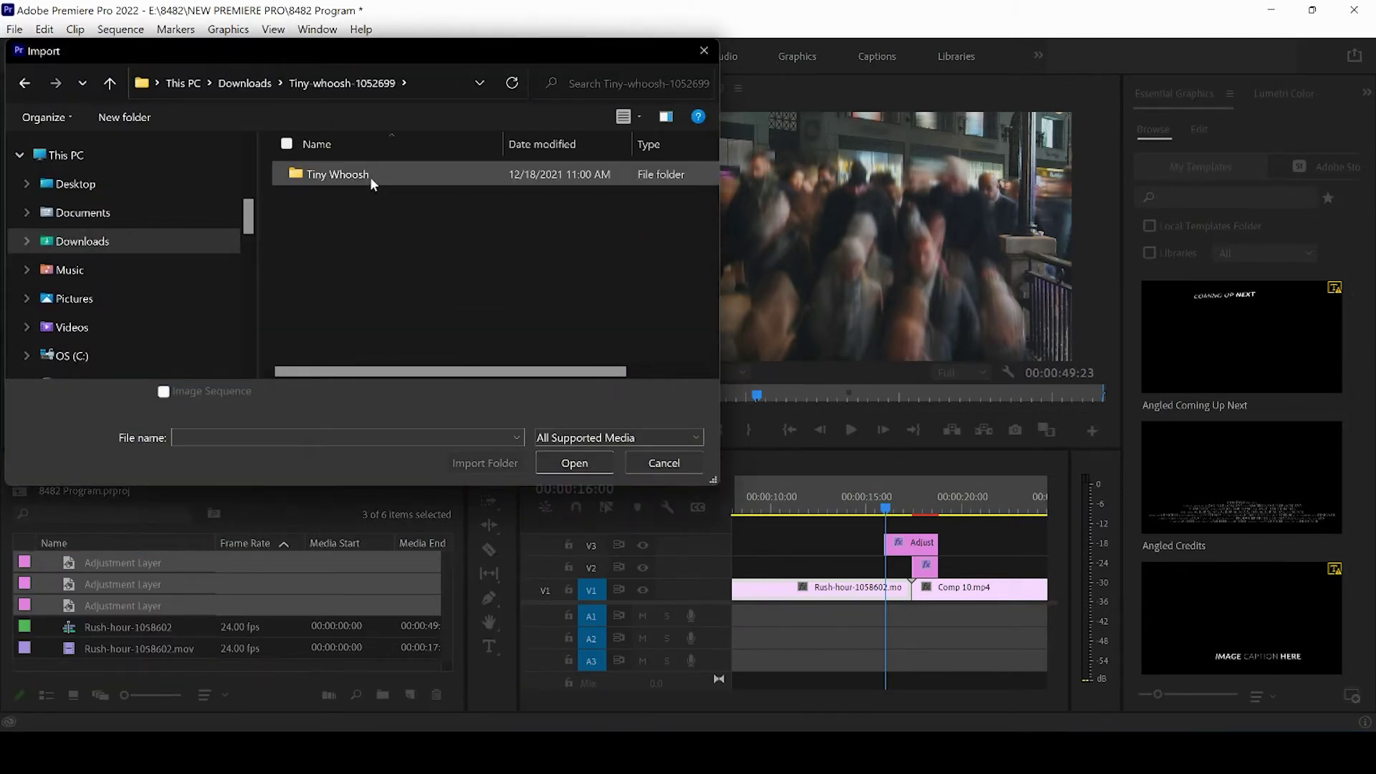
click(579, 465)
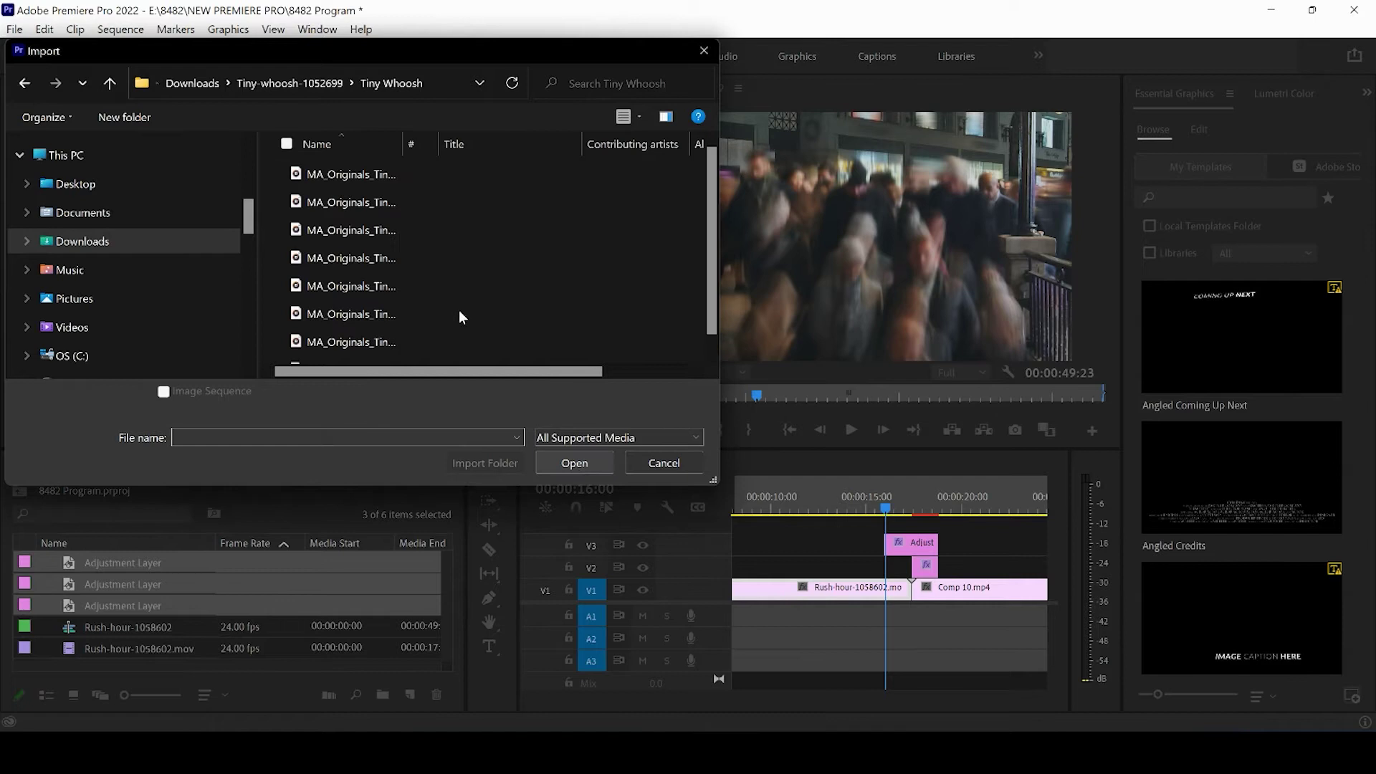
click(351, 174)
scroll(436, 274, down, 1)
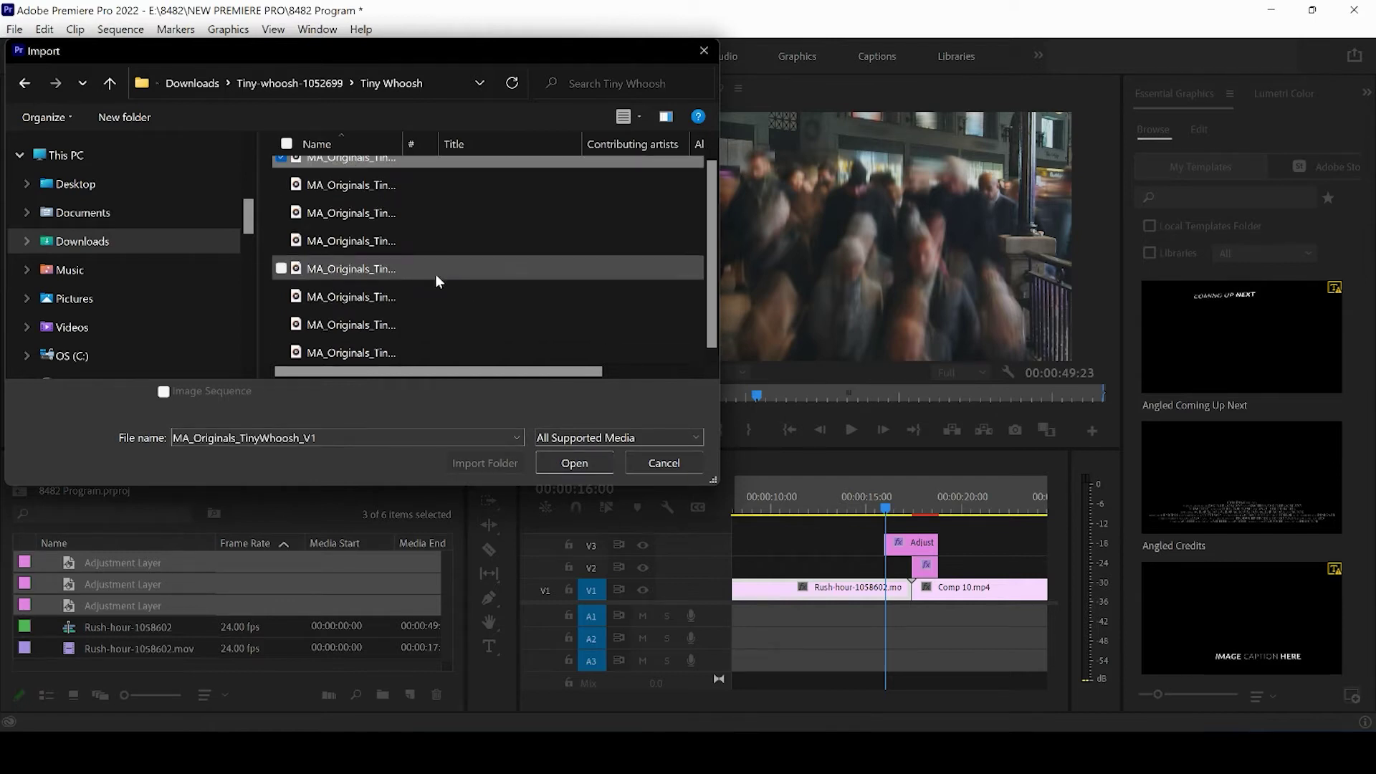
shift+click(380, 351)
click(589, 465)
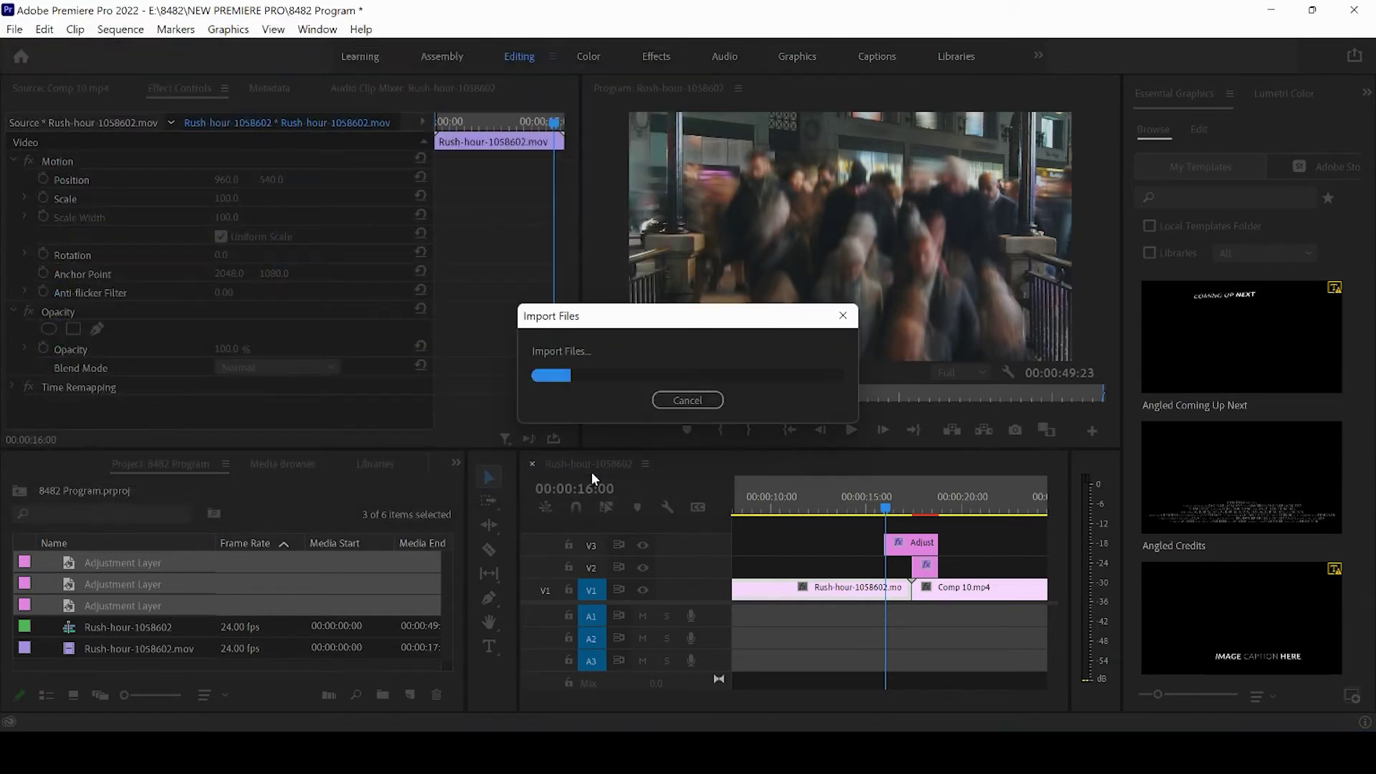
Audition the TinyWhoosh V2 through V6 variations in the Source monitor
double_click(113, 569)
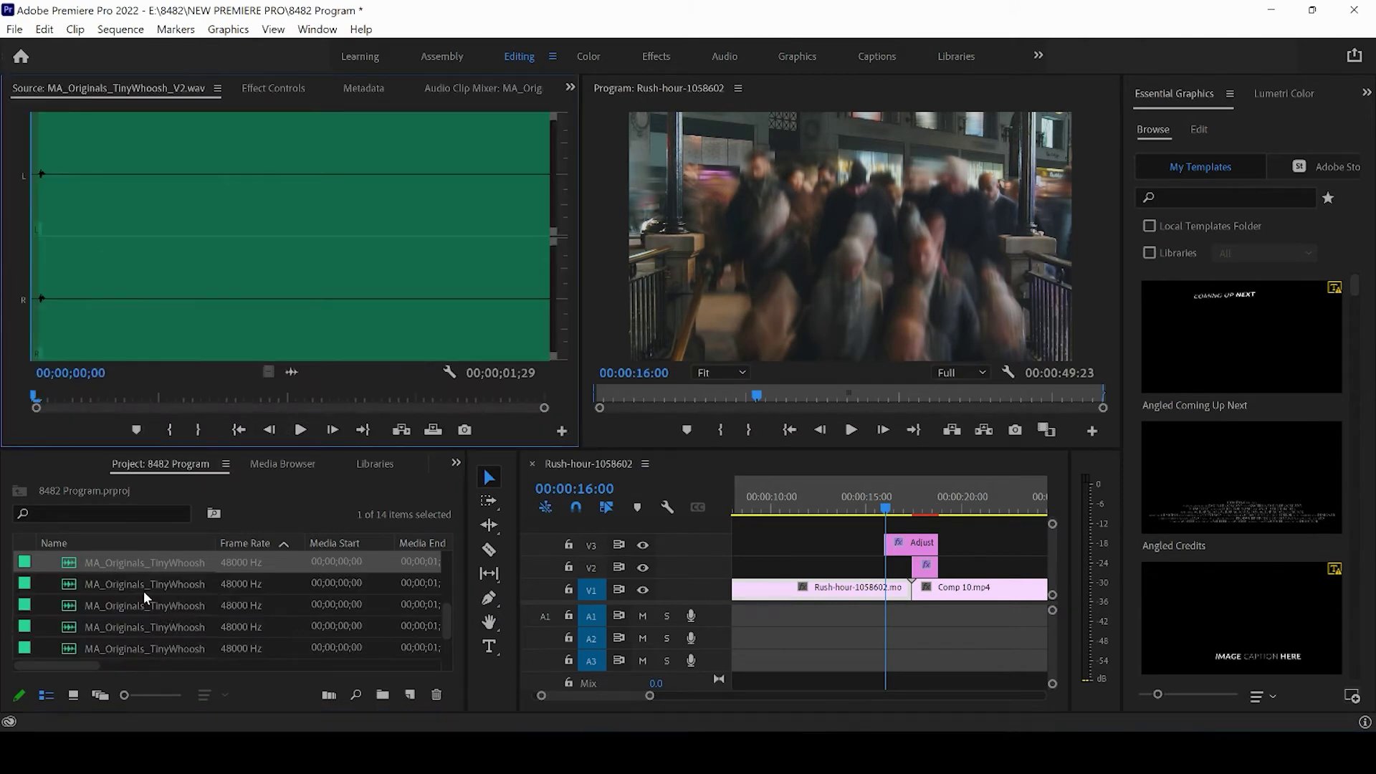
double_click(143, 589)
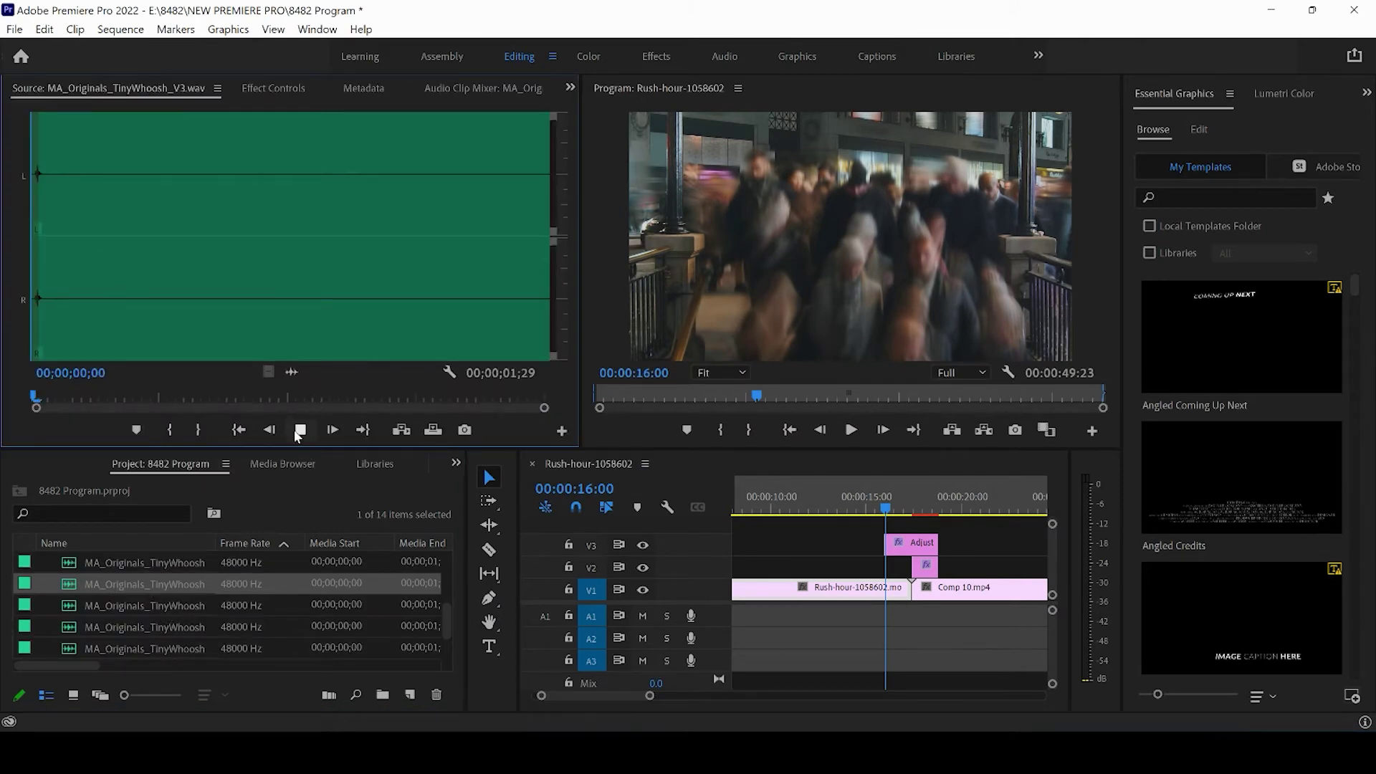
double_click(148, 604)
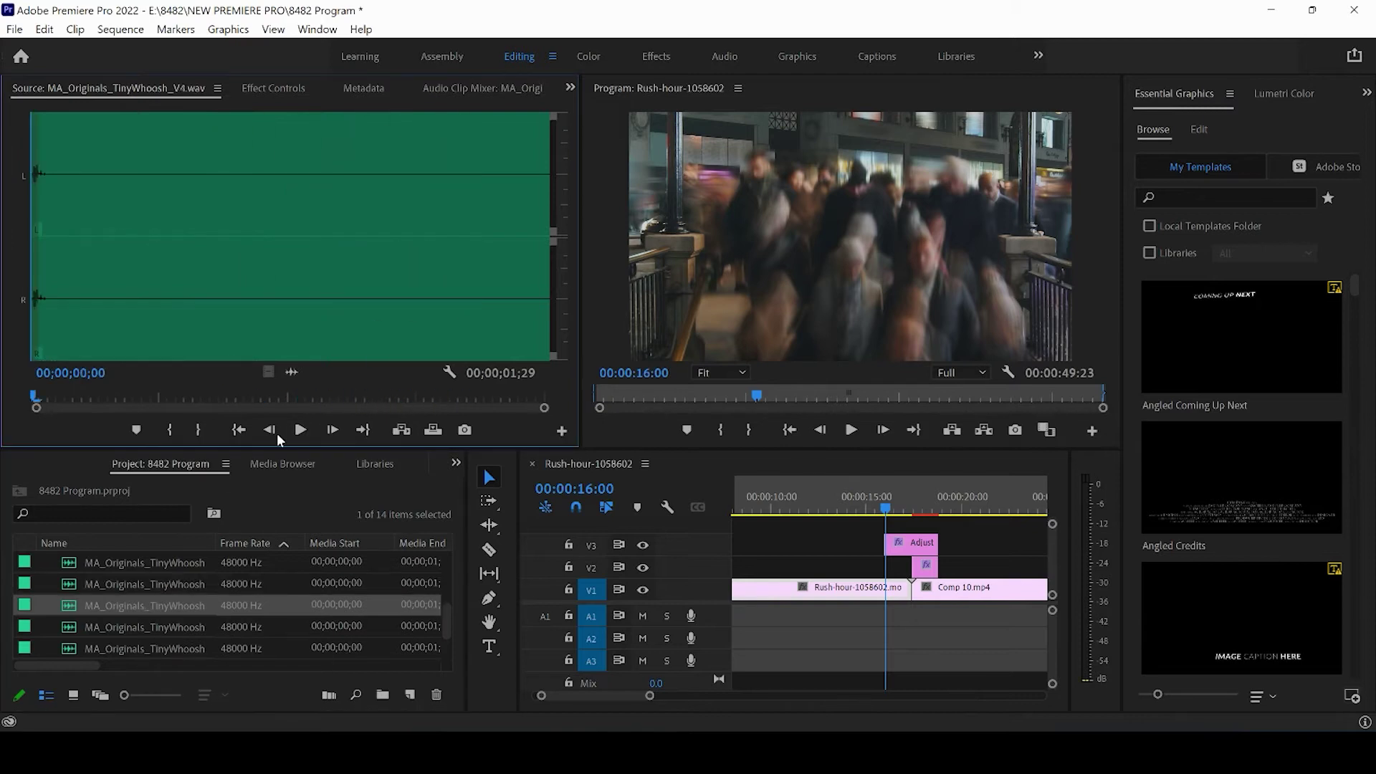
double_click(150, 627)
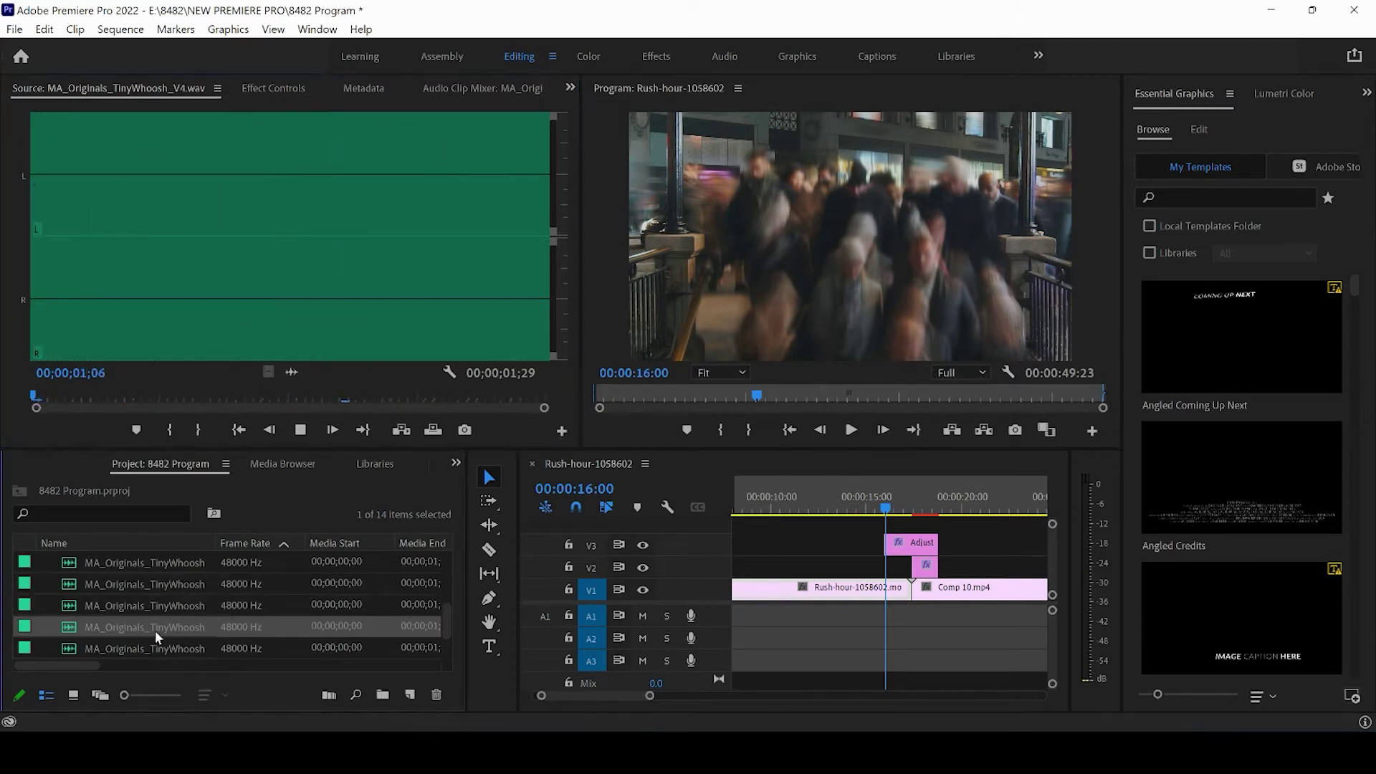
click(301, 430)
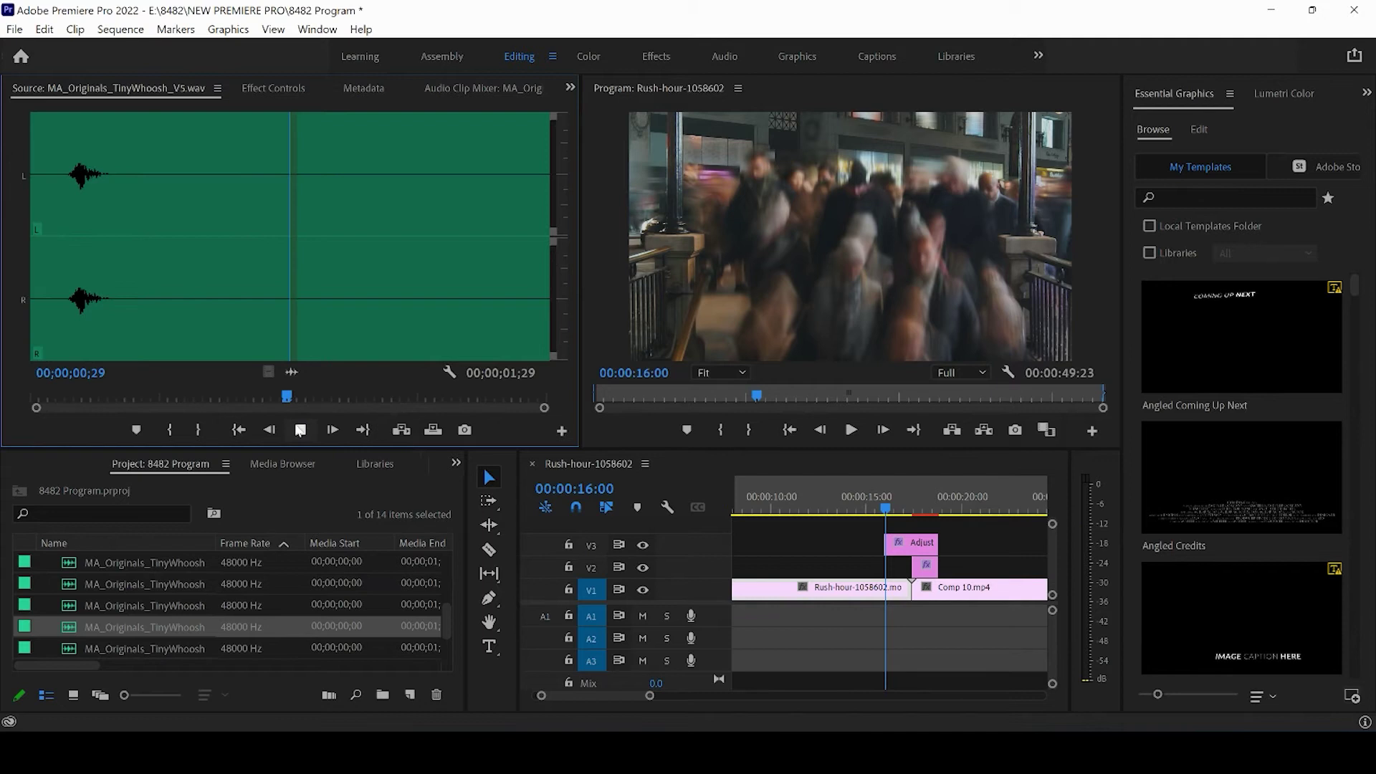
double_click(145, 645)
click(300, 430)
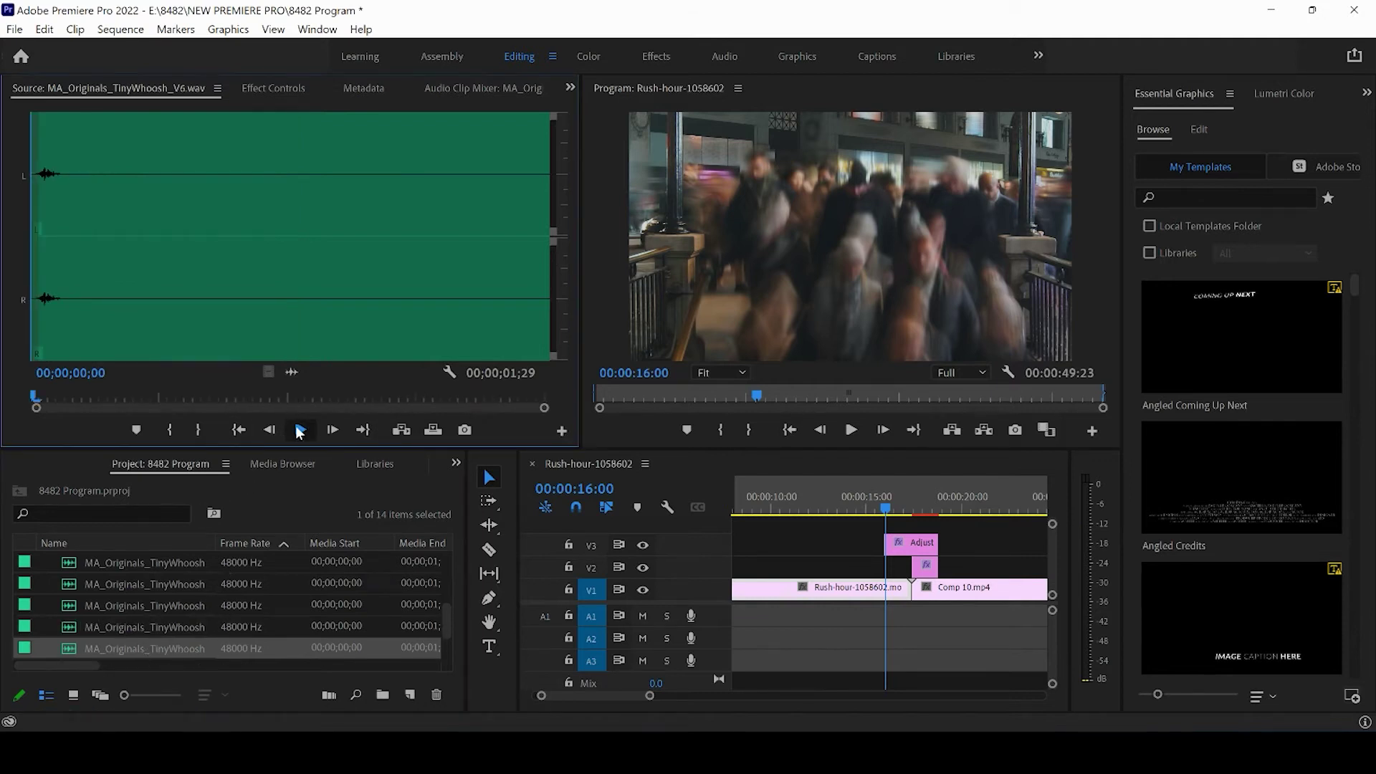
click(301, 430)
Place TinyWhoosh_V5 on track A1 and align its start to 00:00:17:04
drag(149, 633, 913, 615)
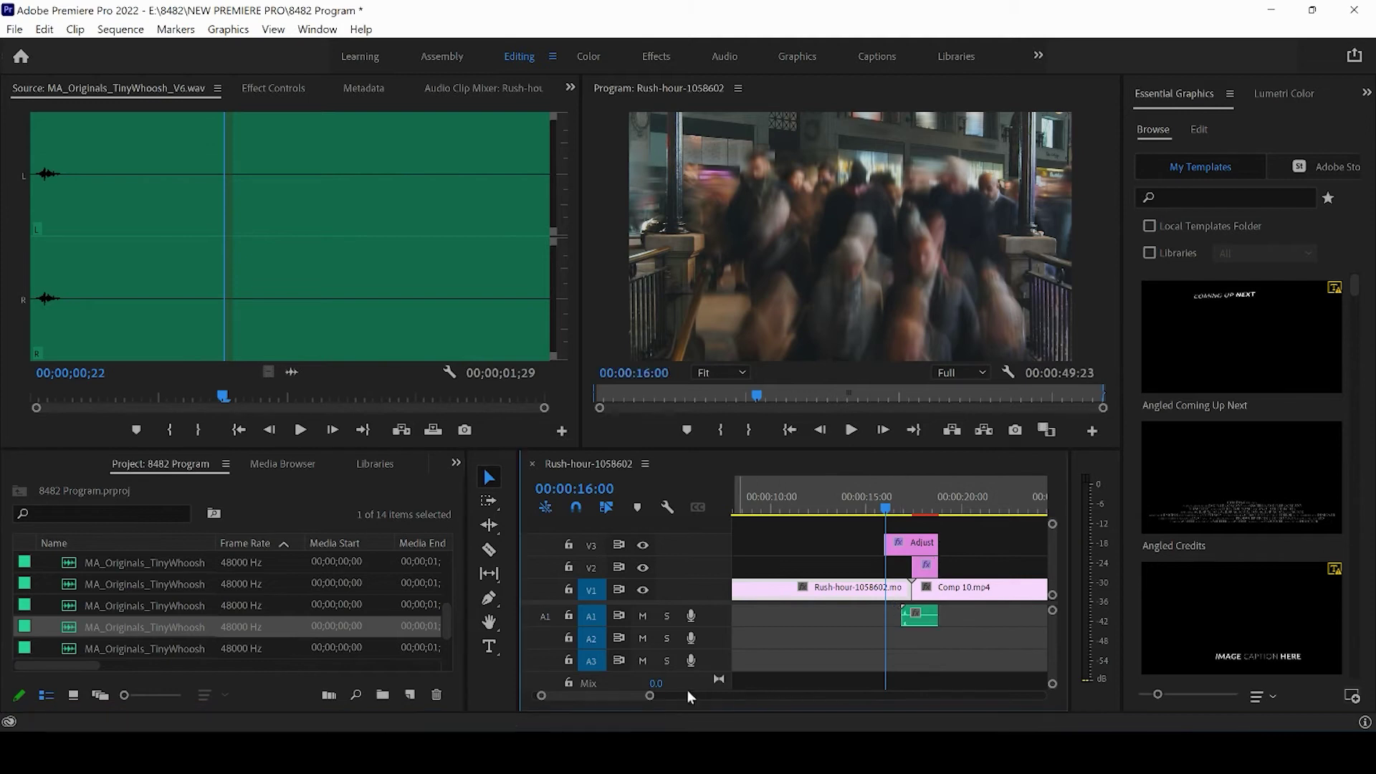
drag(651, 699, 602, 698)
click(934, 510)
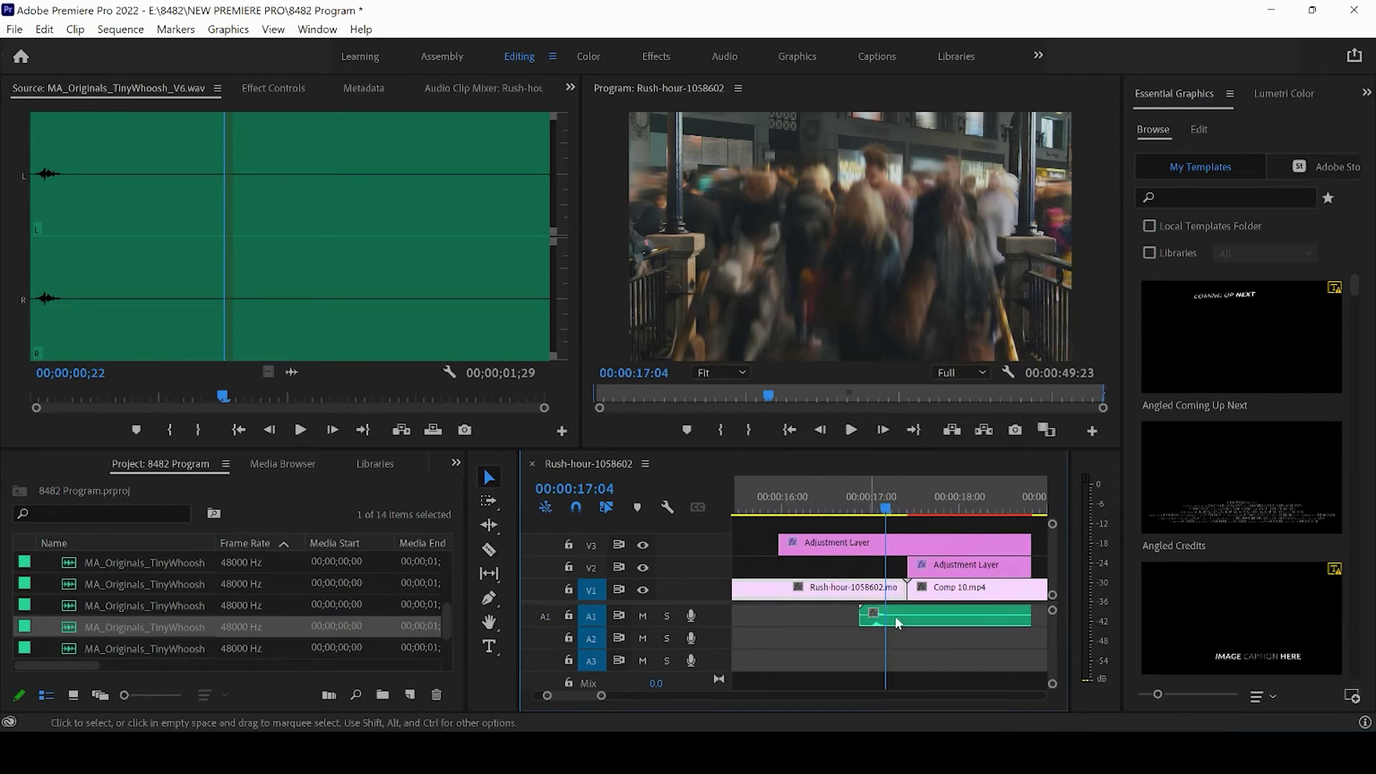
drag(897, 628, 923, 628)
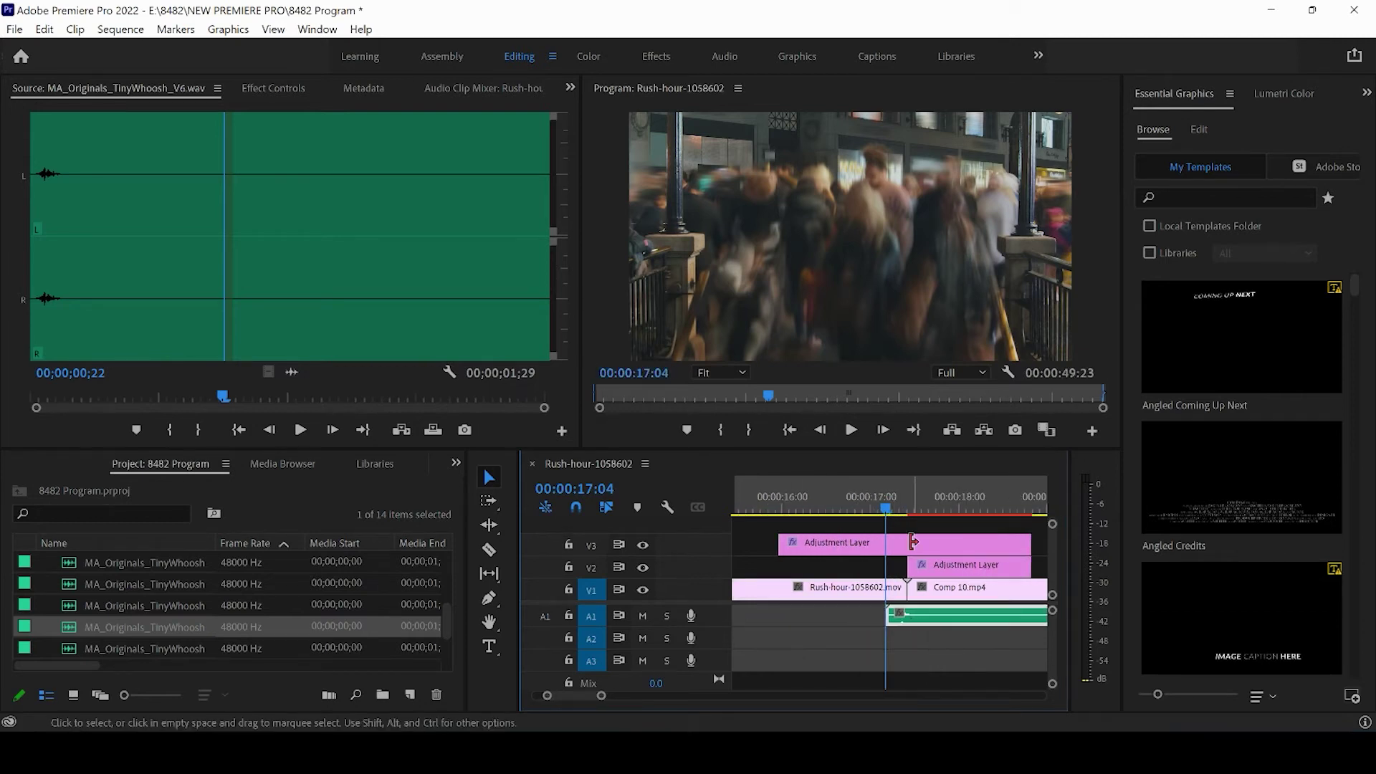
drag(875, 503, 928, 509)
click(945, 625)
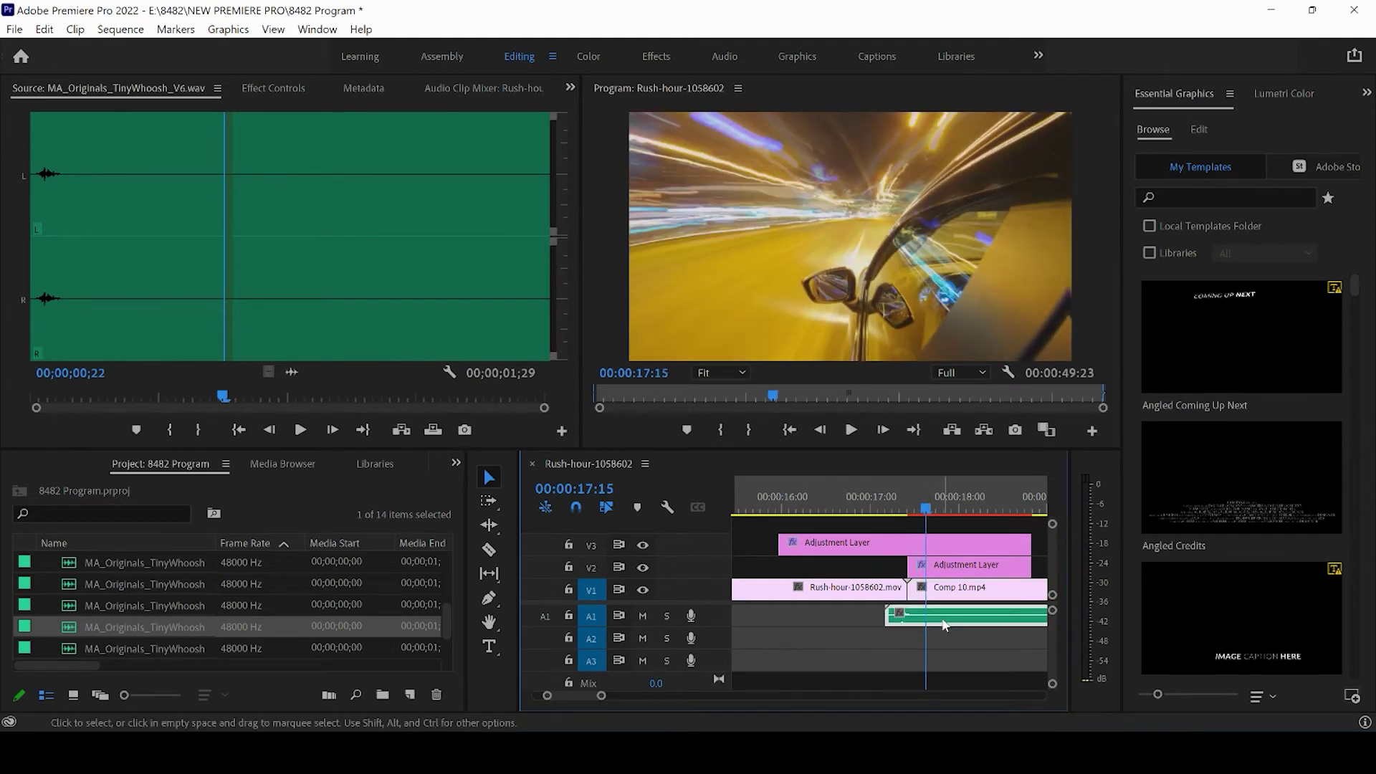
Set the A1 whoosh clip's speed to 50% in Speed/Duration and review it
right_click(944, 625)
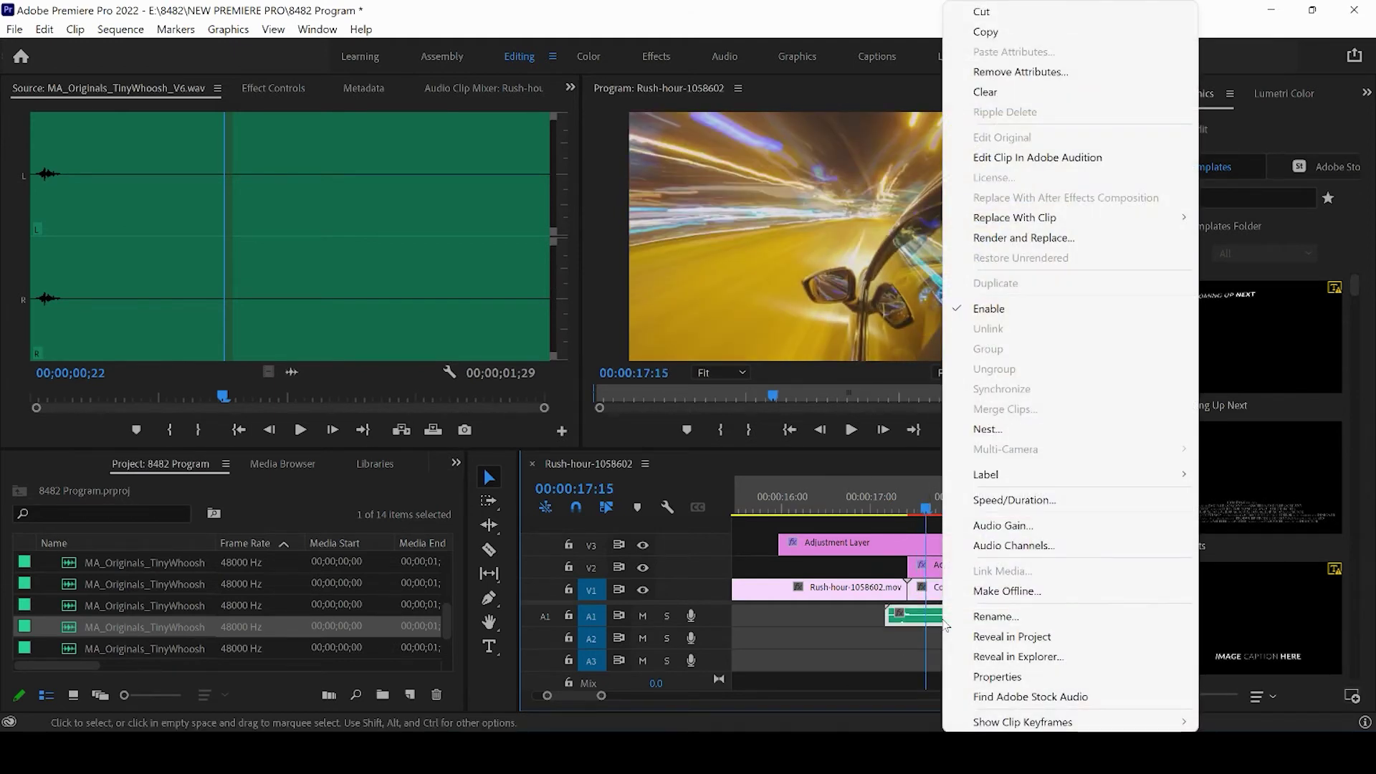
click(1013, 499)
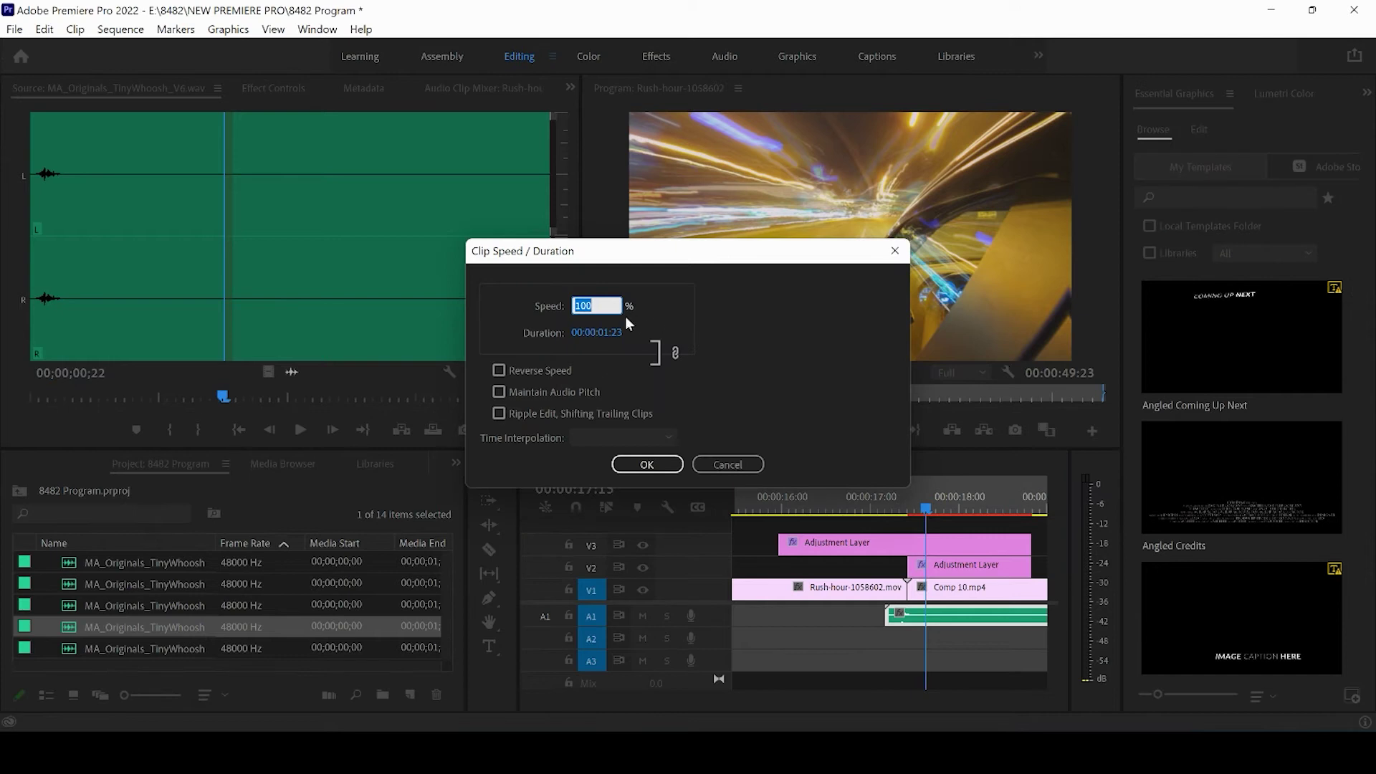
text(50)
key(Return)
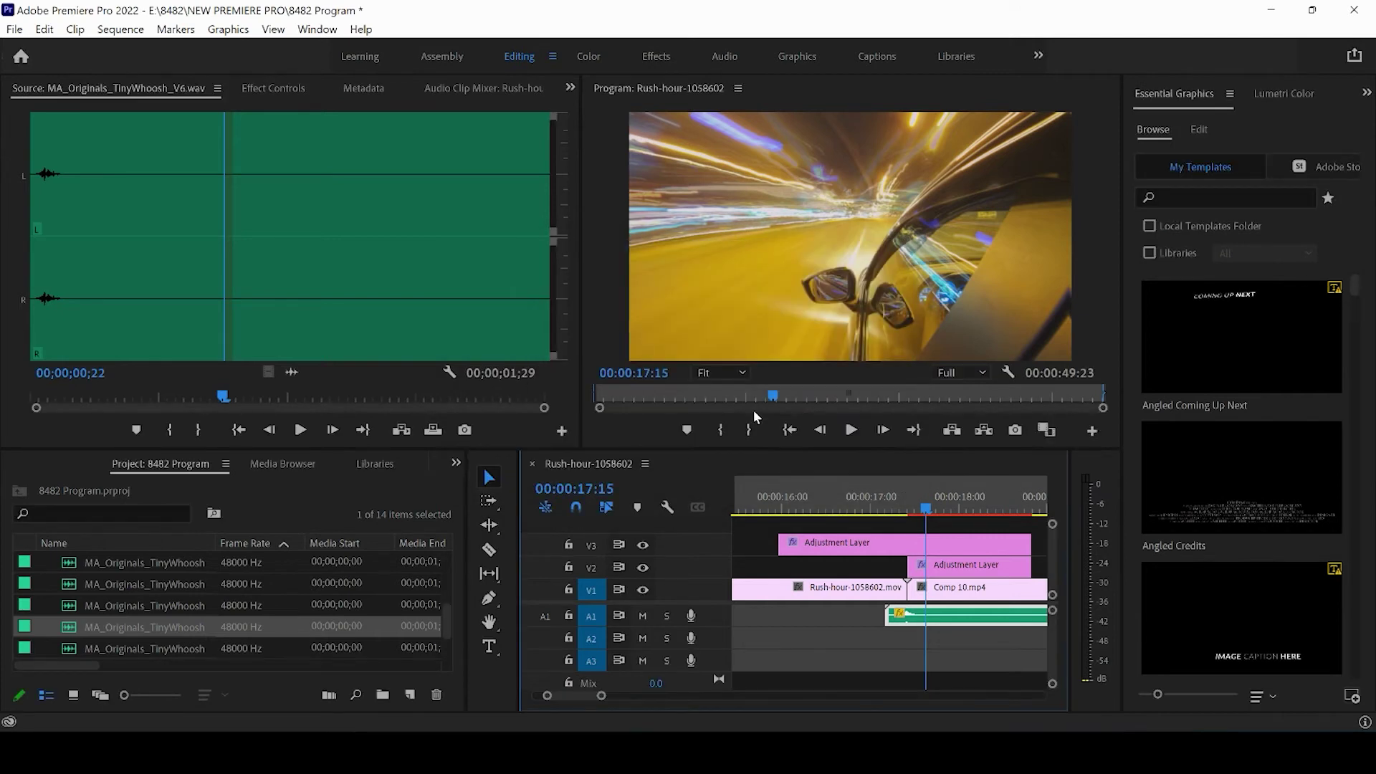
drag(867, 494, 908, 540)
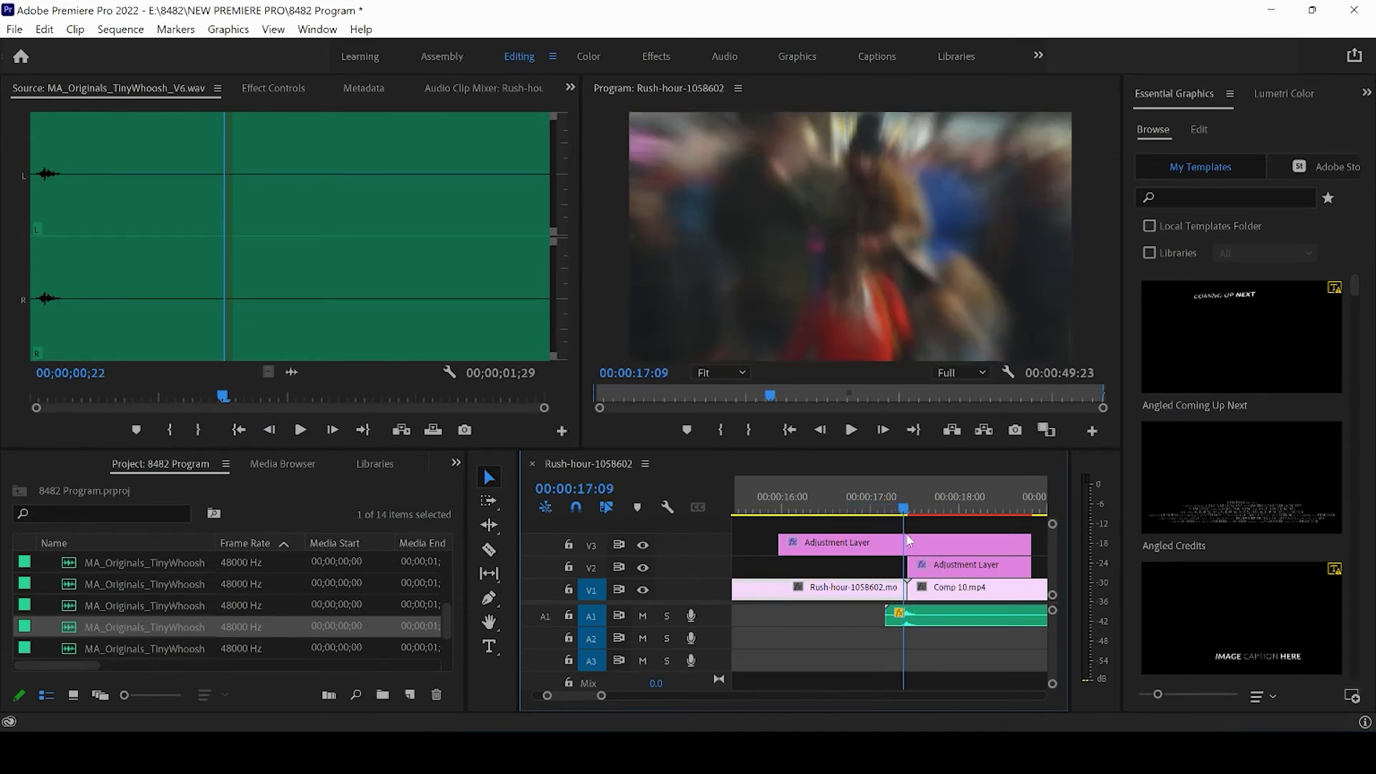
Drag the whoosh clip's A1 fader in the Audio Clip Mixer down to -7.3 dB
double_click(936, 619)
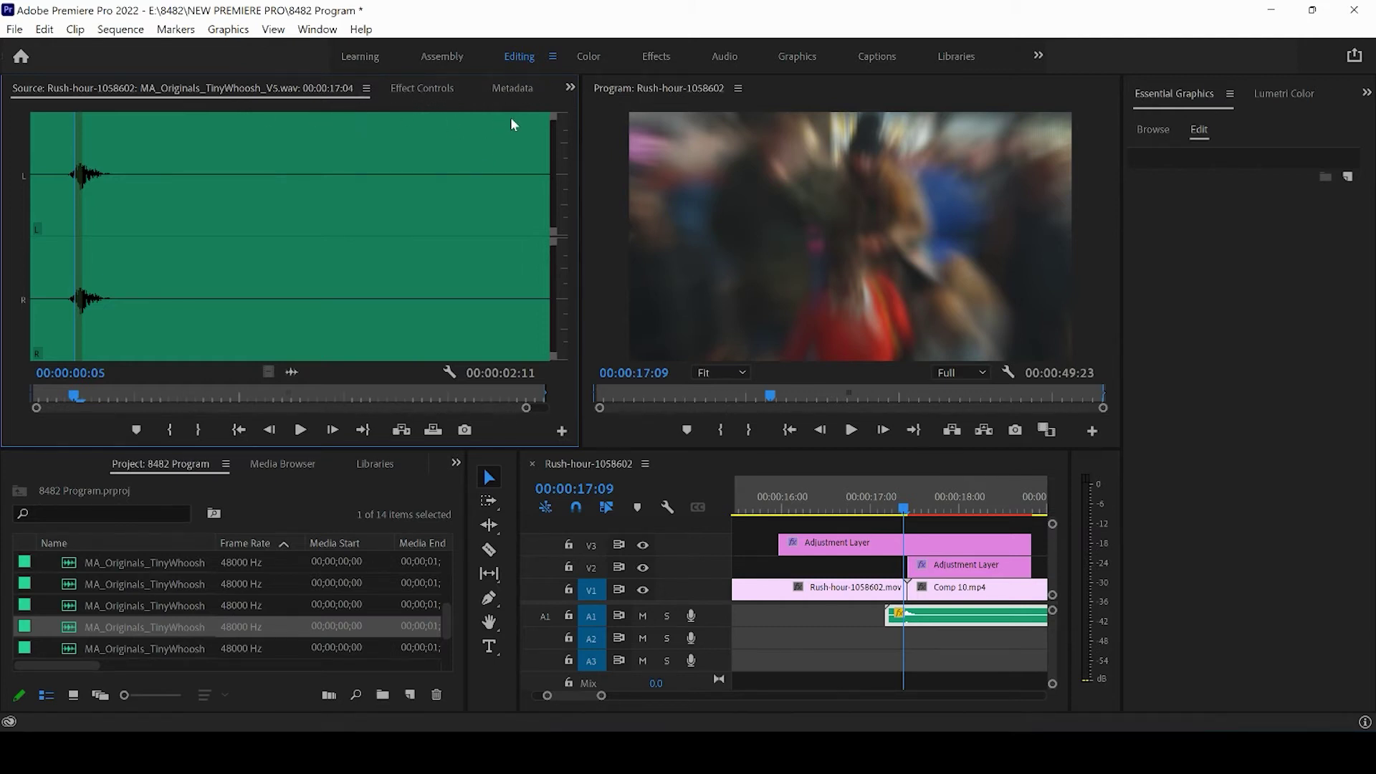
click(572, 87)
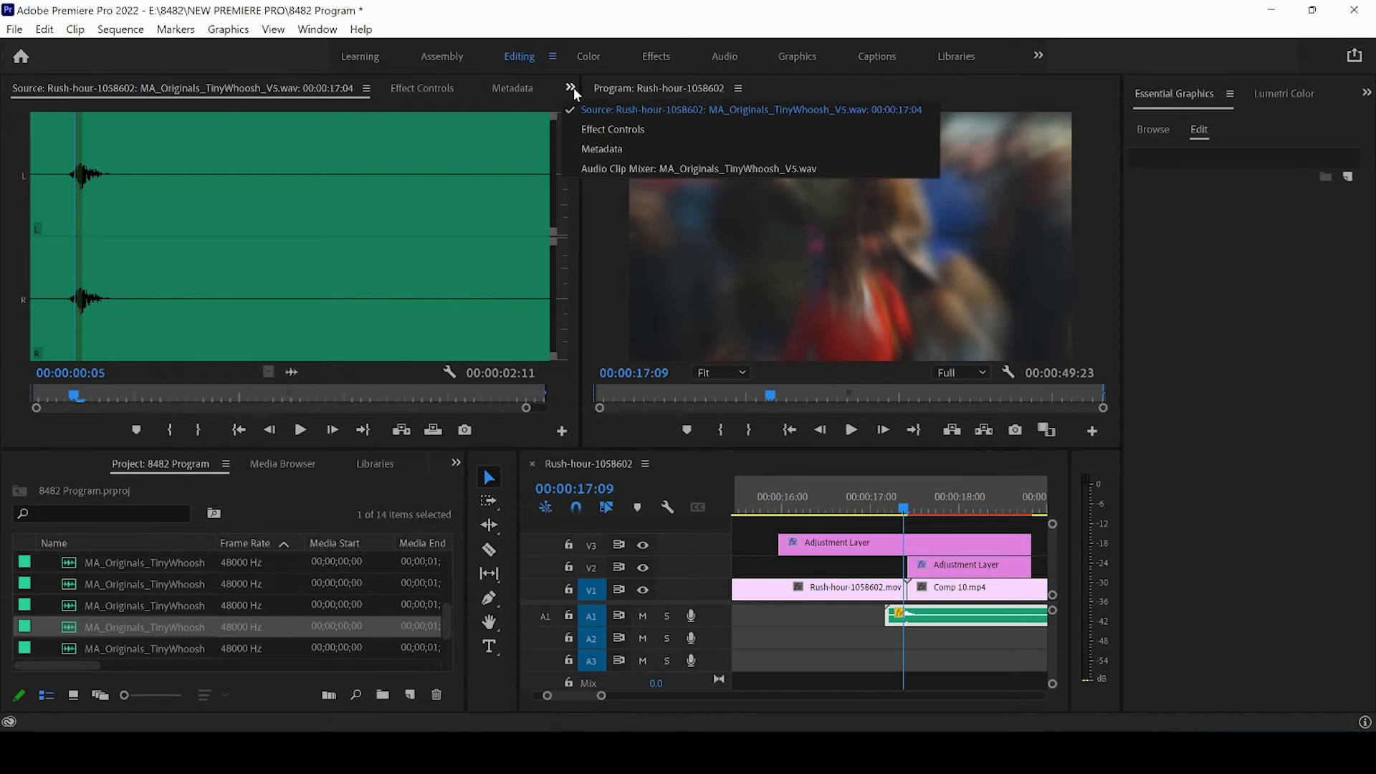
click(604, 166)
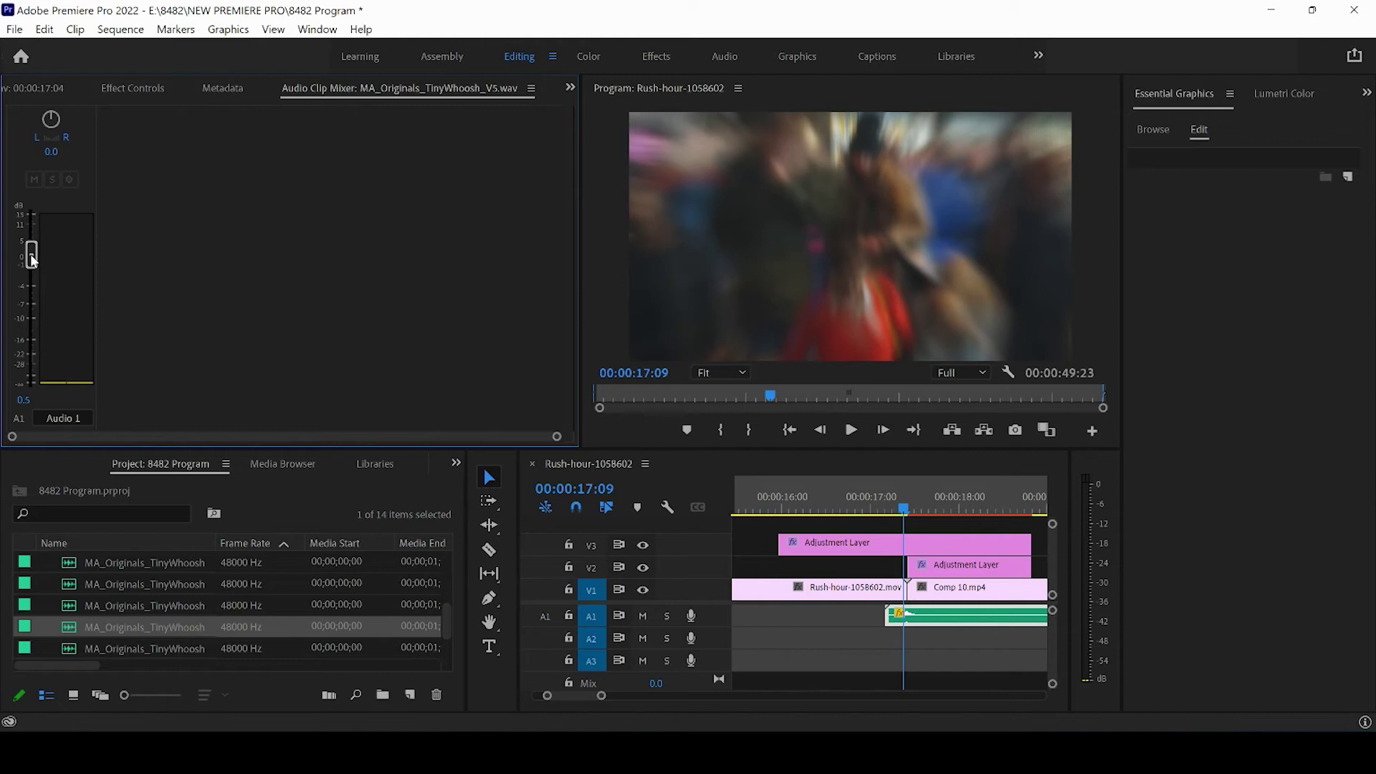
drag(32, 261, 34, 312)
drag(894, 509, 874, 510)
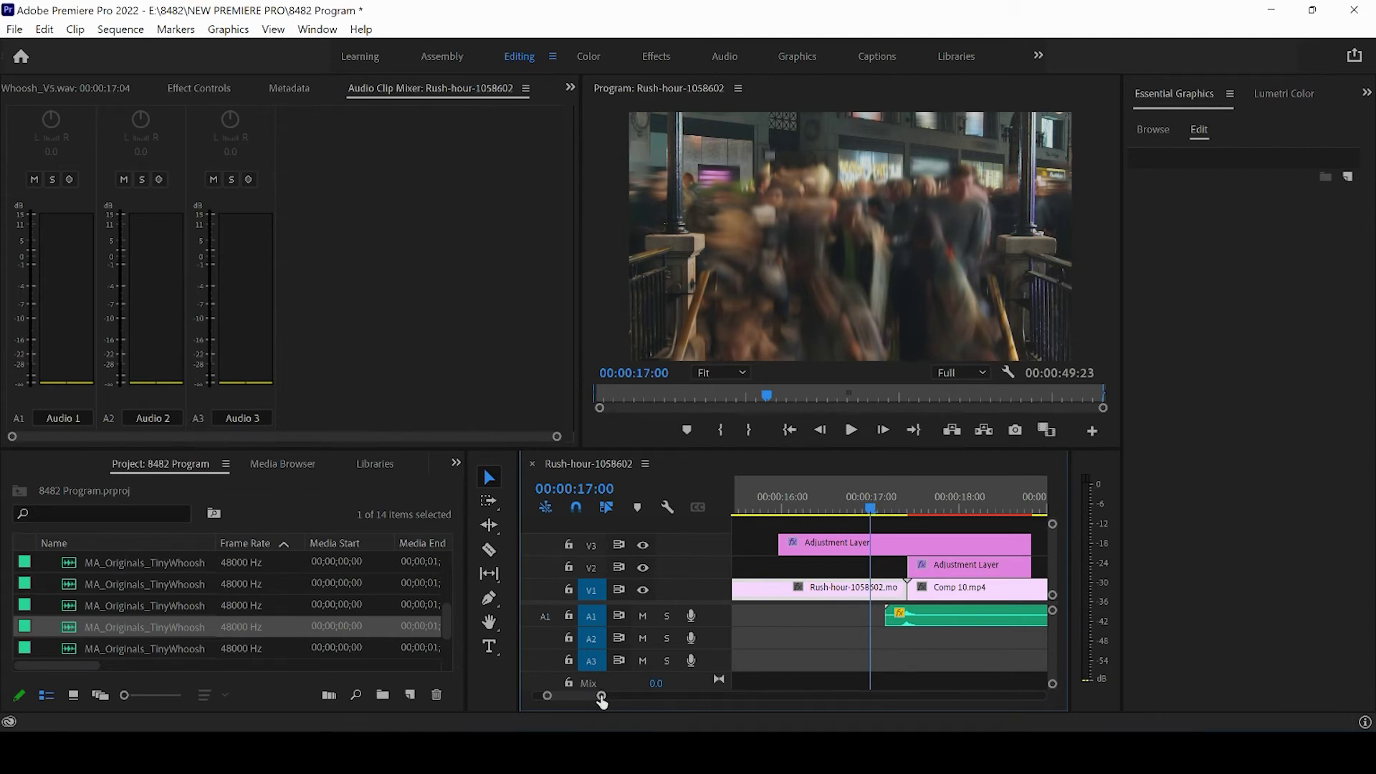
mouse_move(601, 698)
mouse_down()
mouse_move(638, 700)
mouse_move(600, 701)
mouse_up()
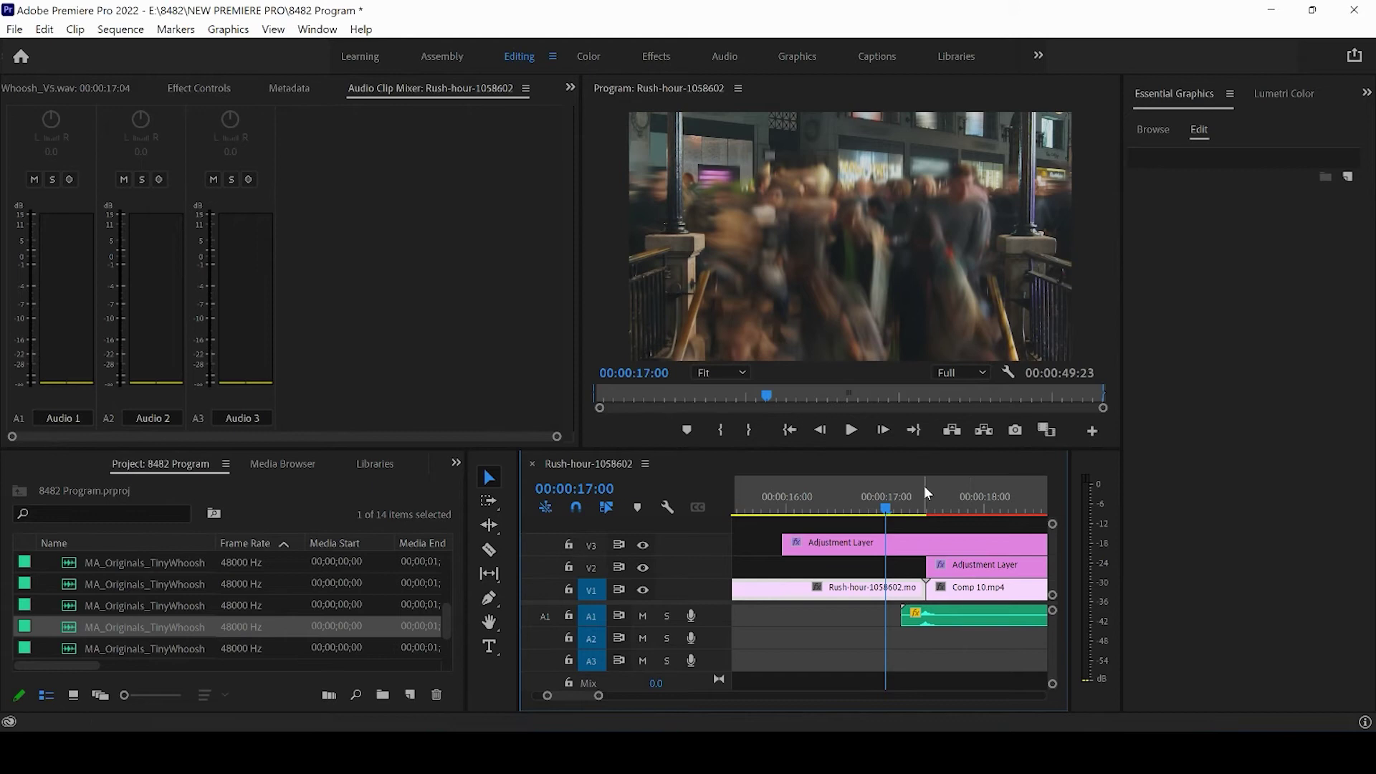
click(851, 429)
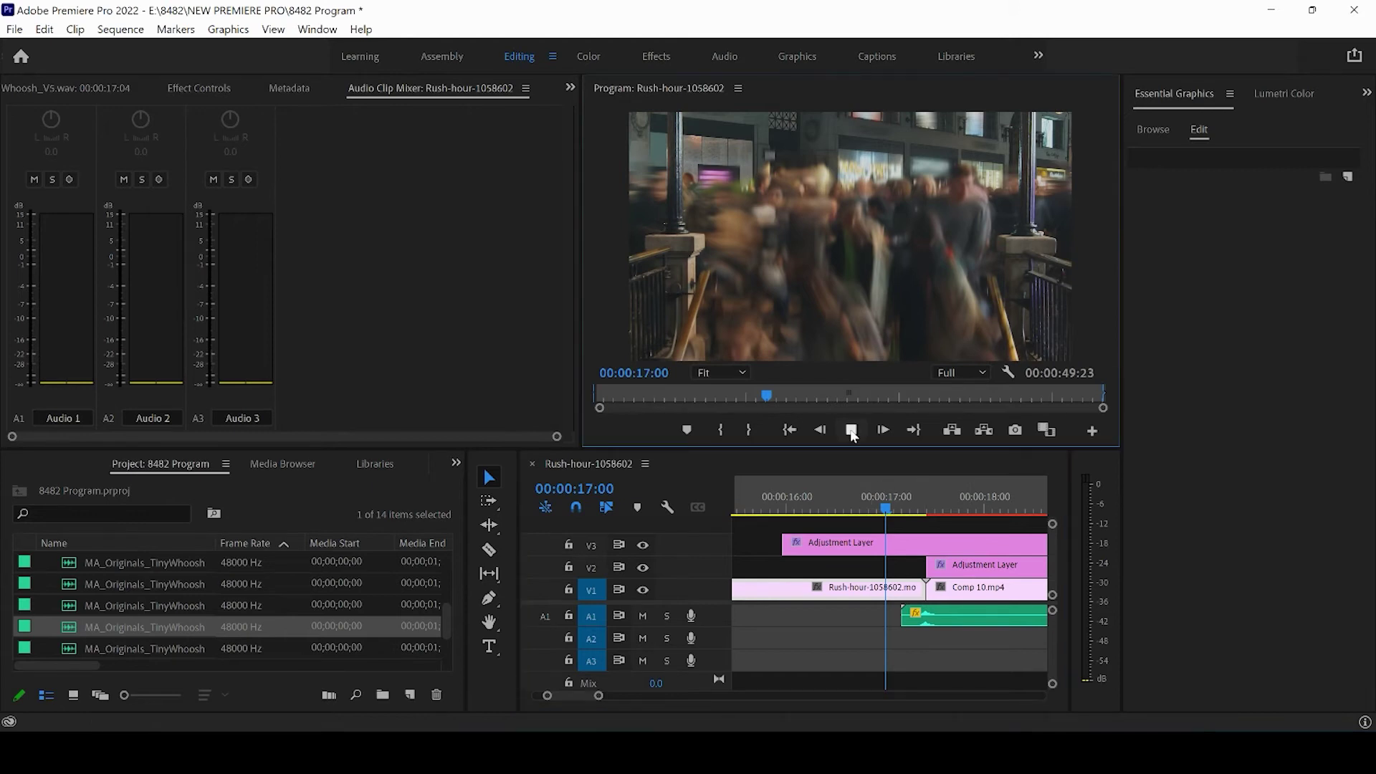
click(853, 429)
click(852, 429)
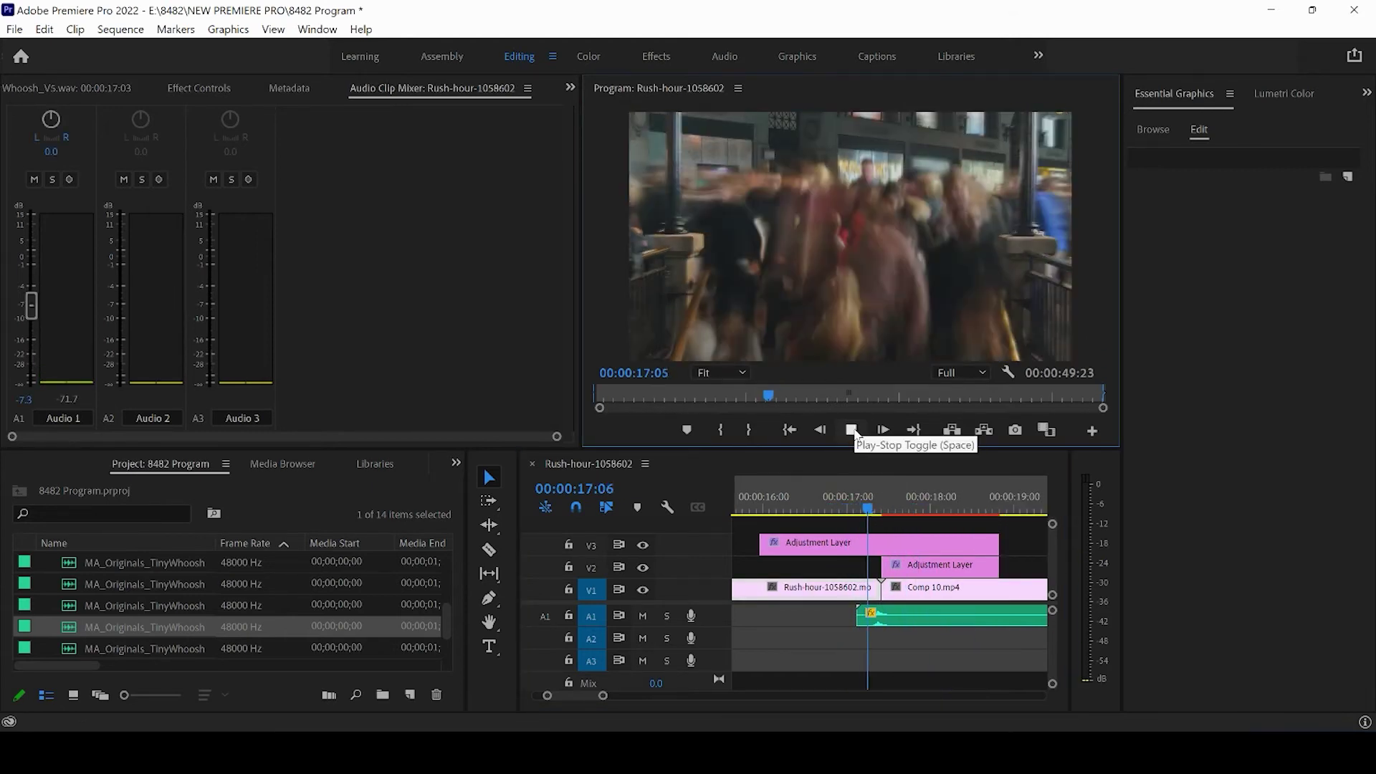
click(852, 429)
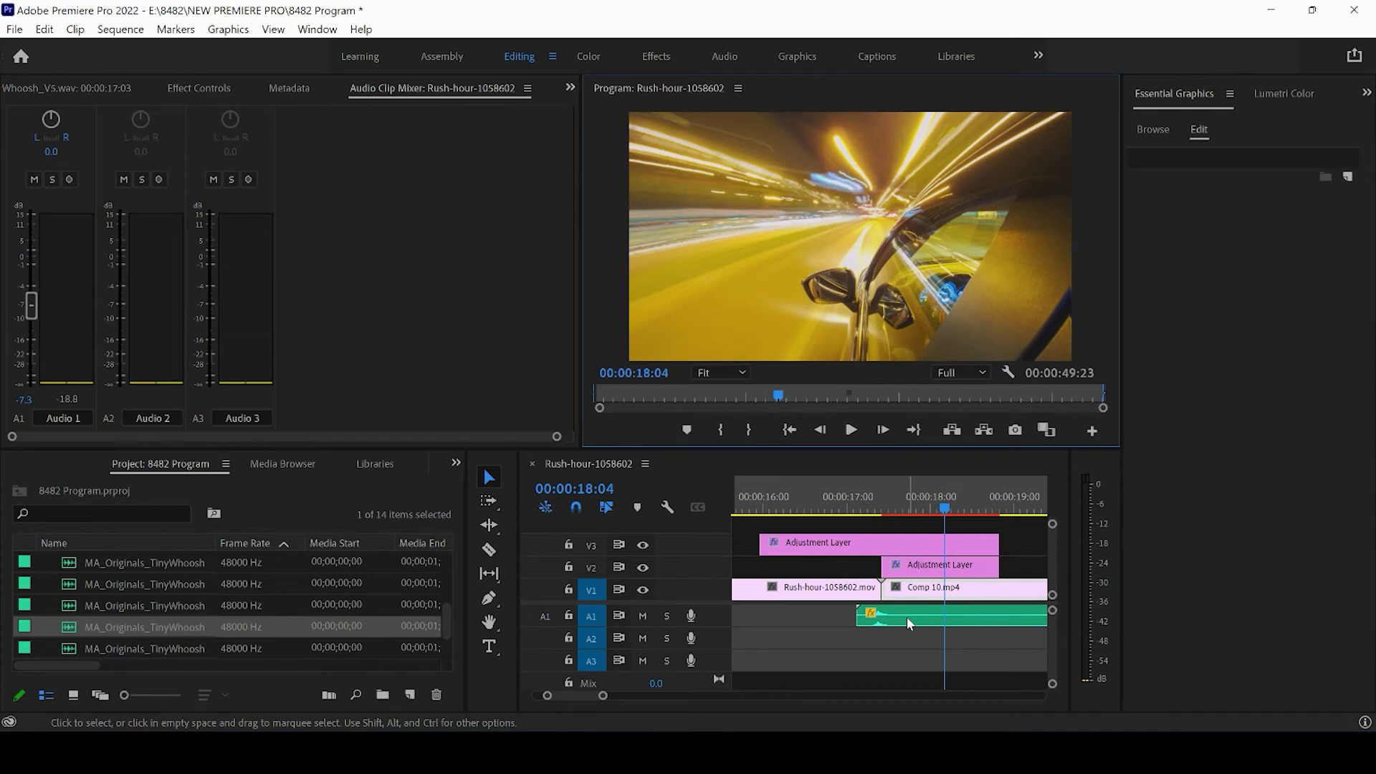
drag(602, 695, 648, 705)
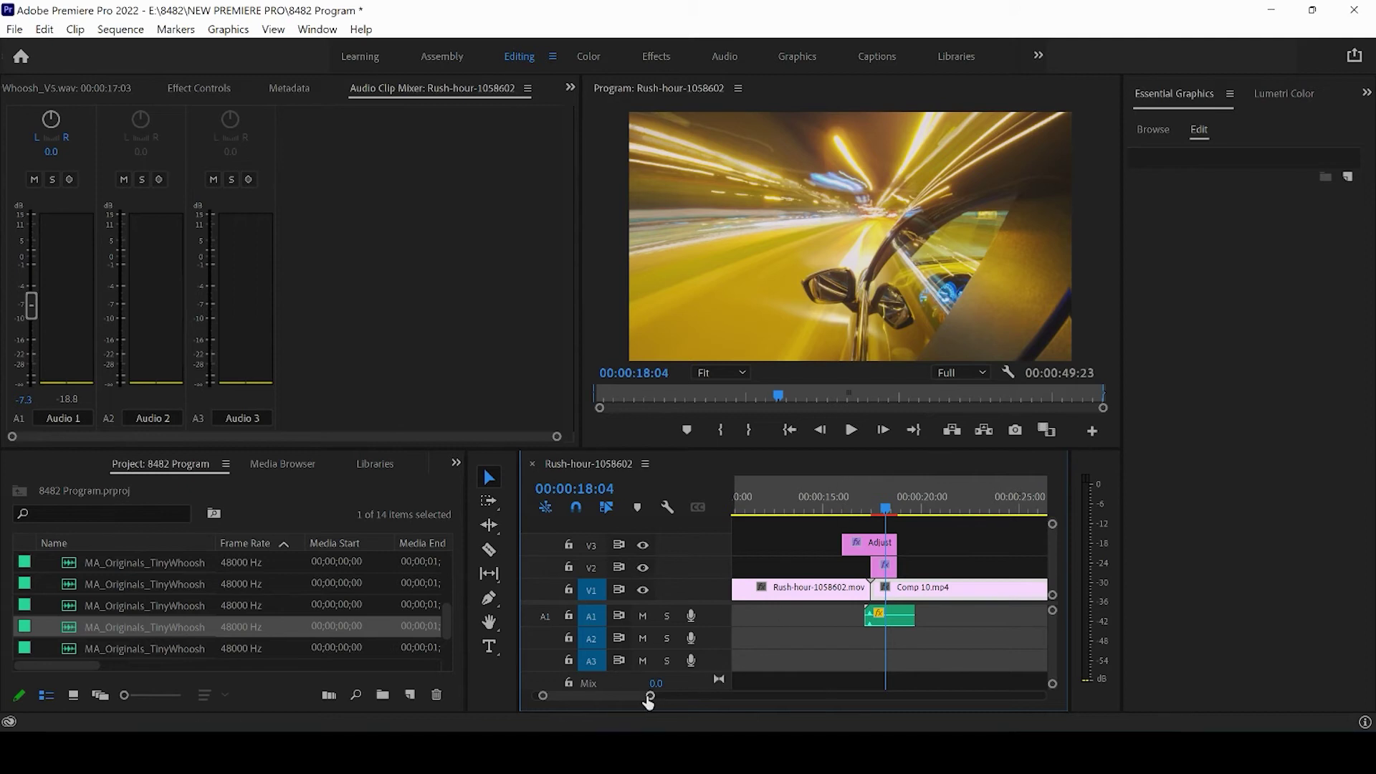
drag(648, 701, 708, 707)
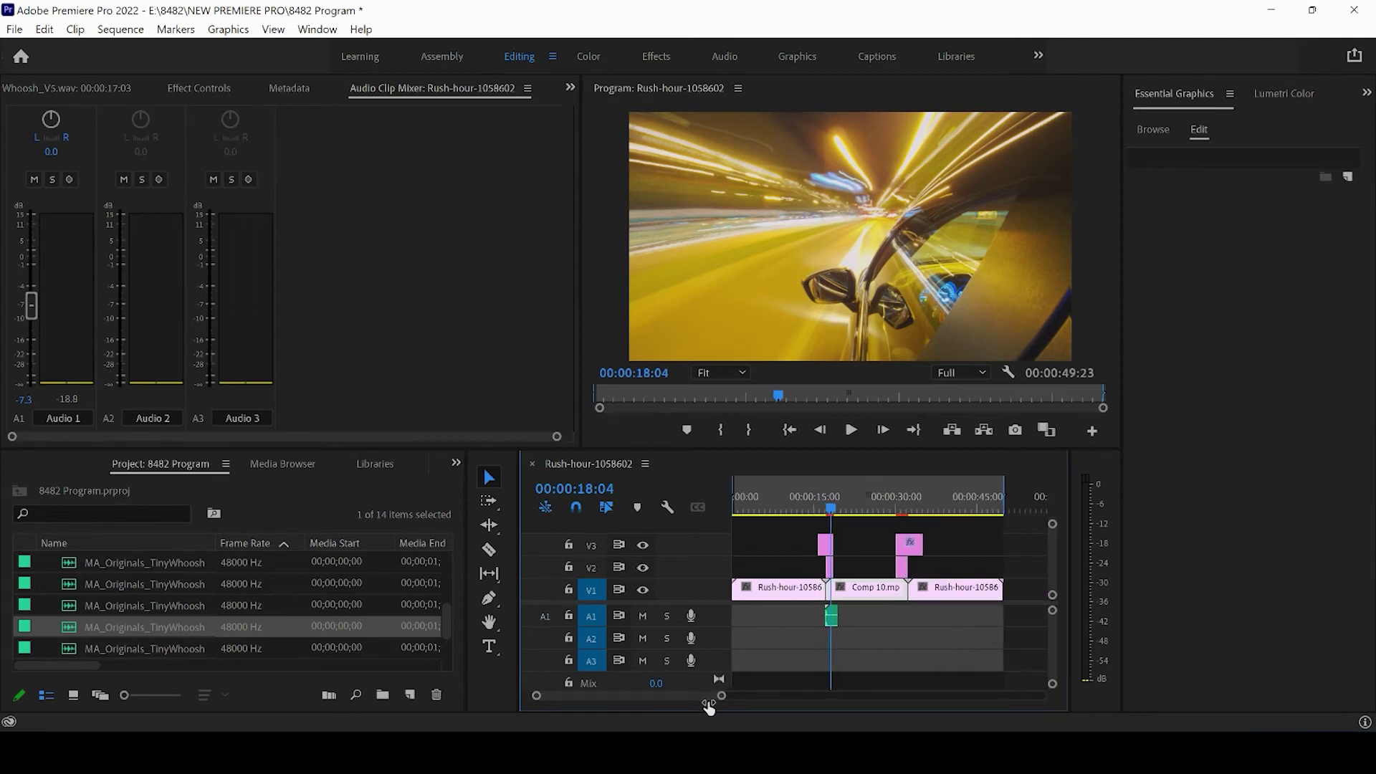
drag(831, 504, 950, 535)
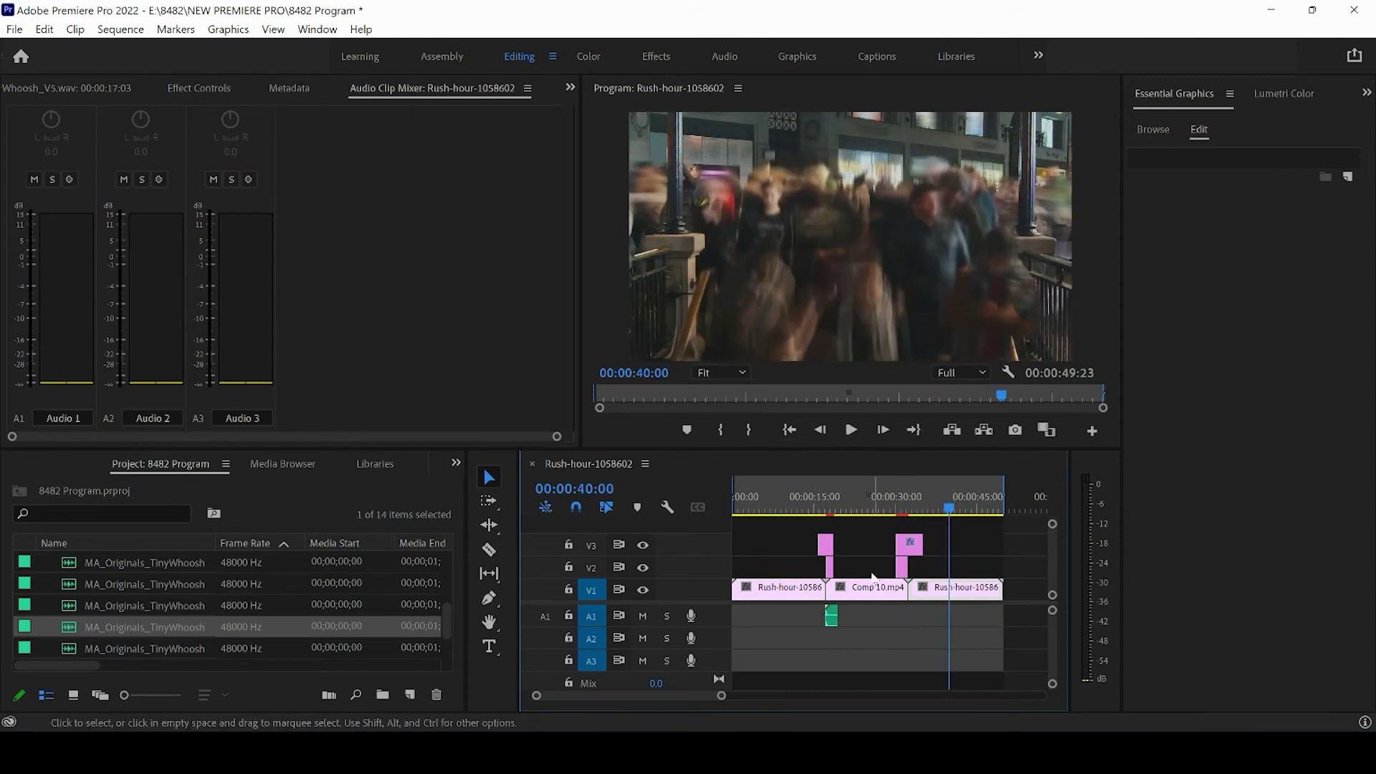
click(829, 497)
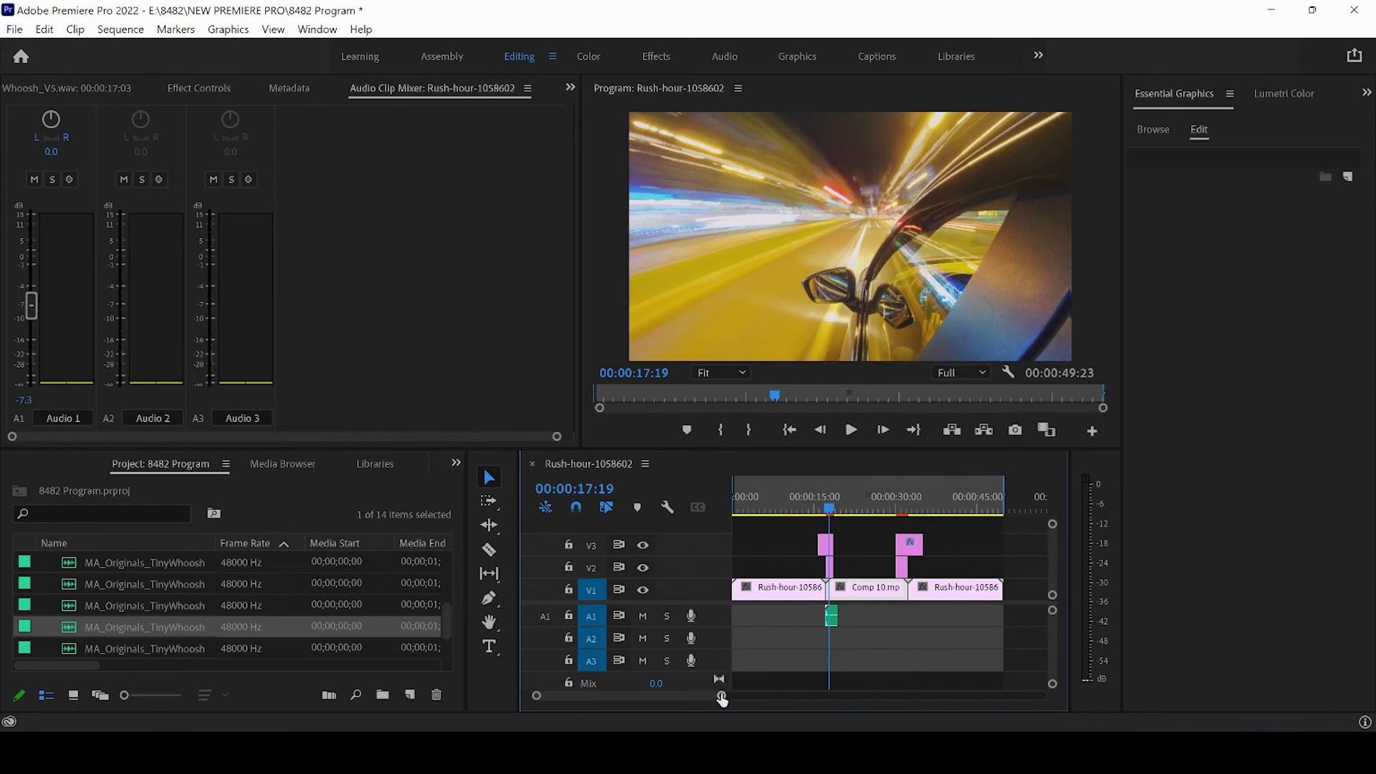
drag(721, 699, 672, 705)
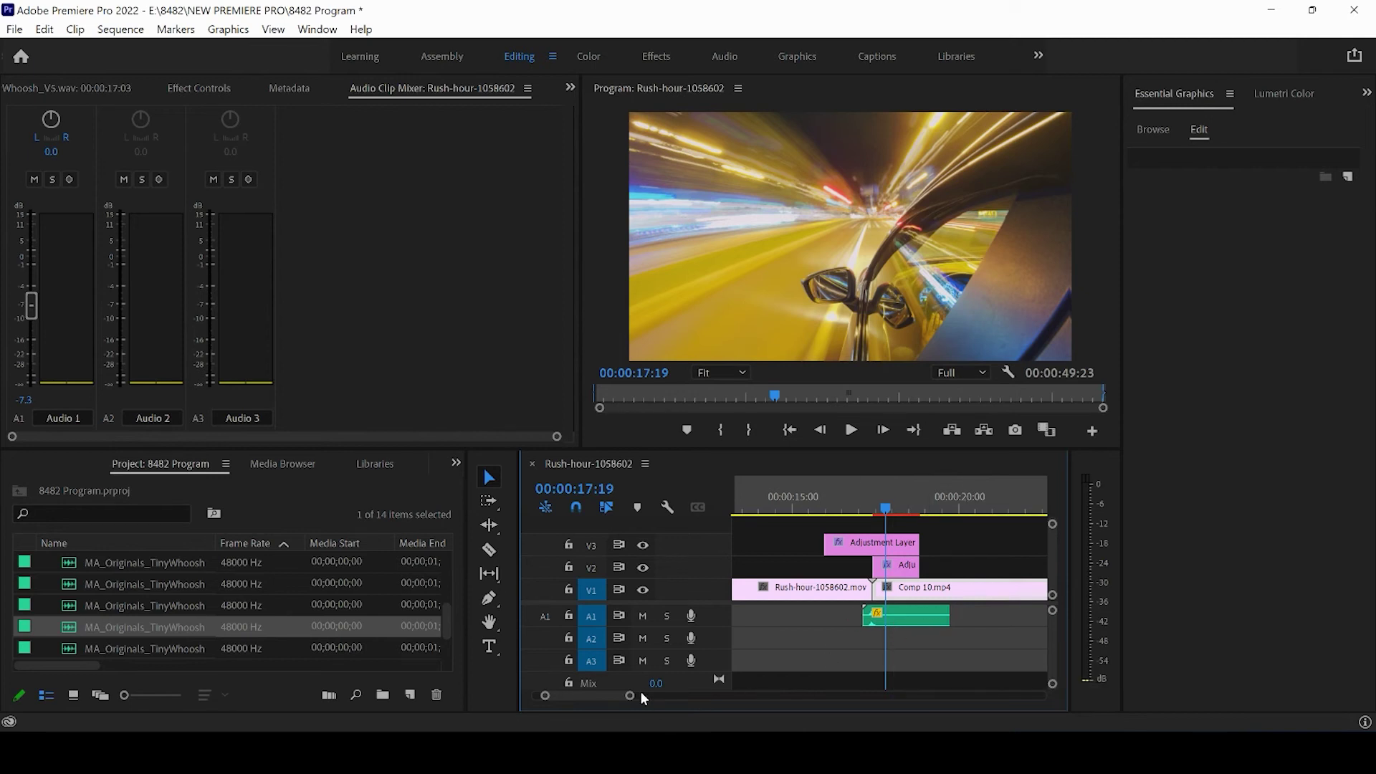
Open the Effects panel and filter it for 'cros' to list the crossfade transitions
drag(631, 697, 620, 698)
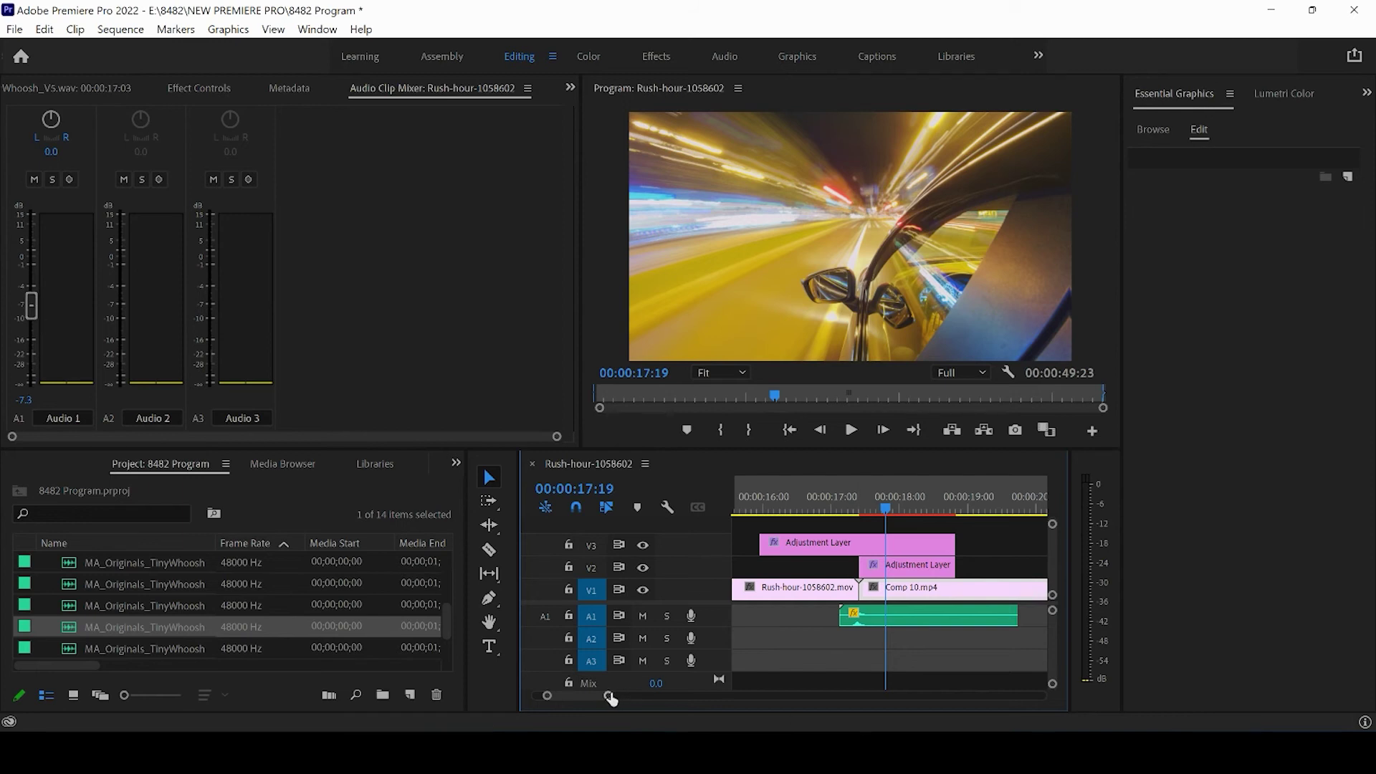
drag(610, 698, 609, 700)
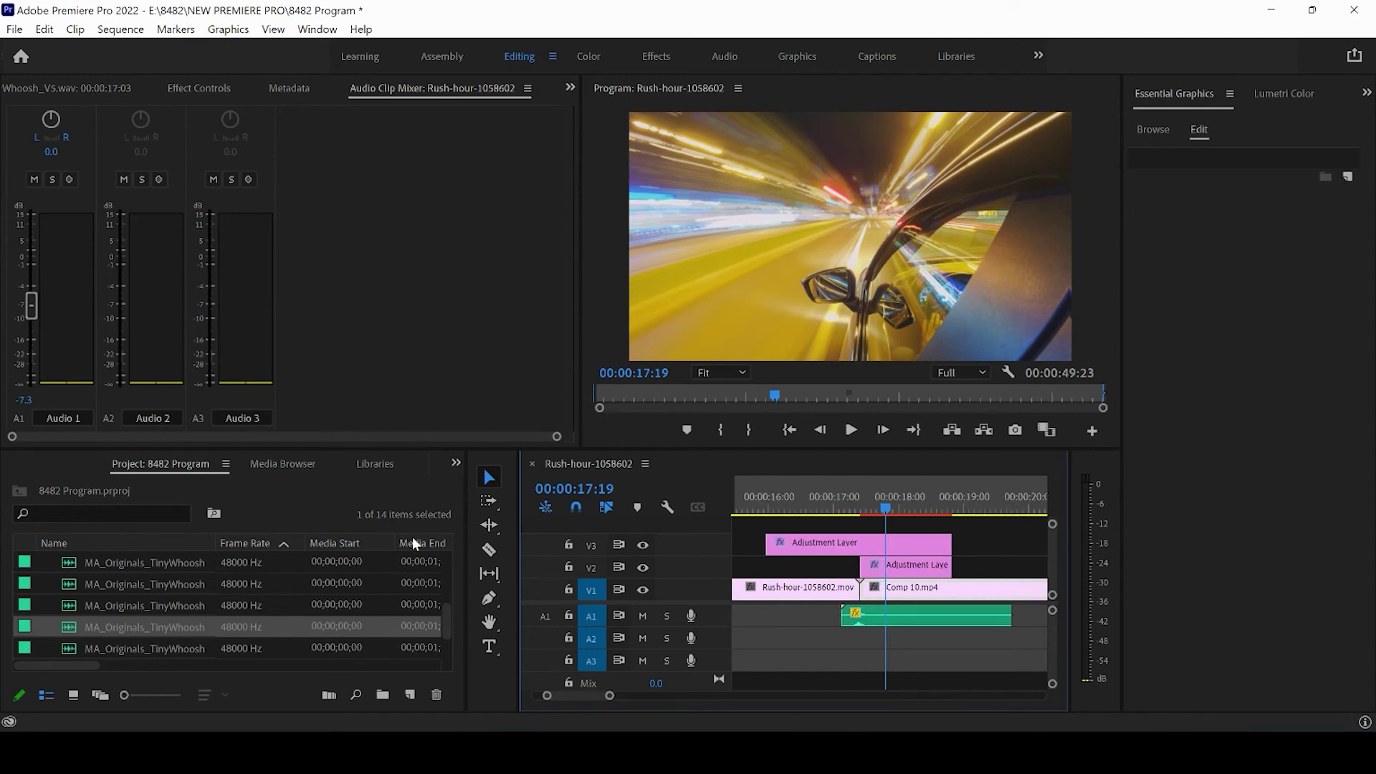
click(456, 469)
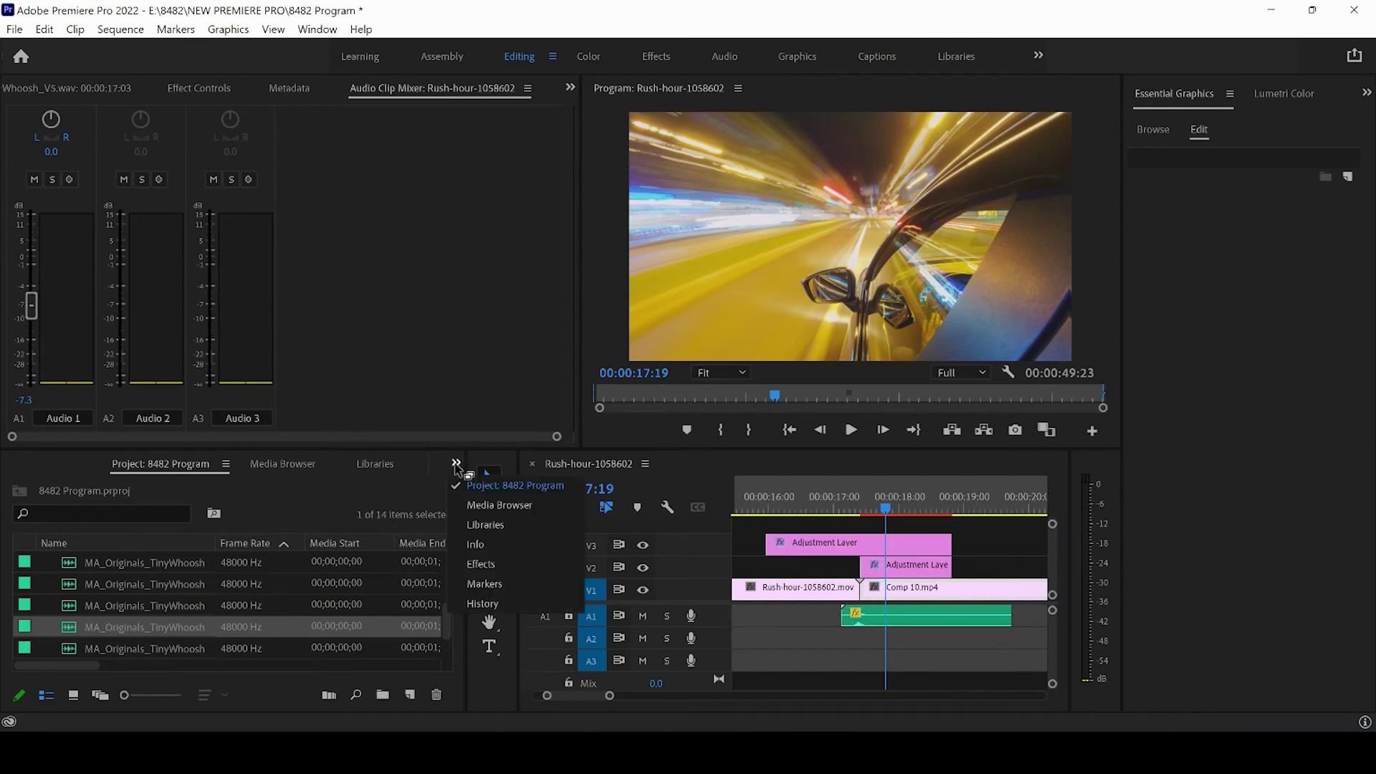
click(491, 564)
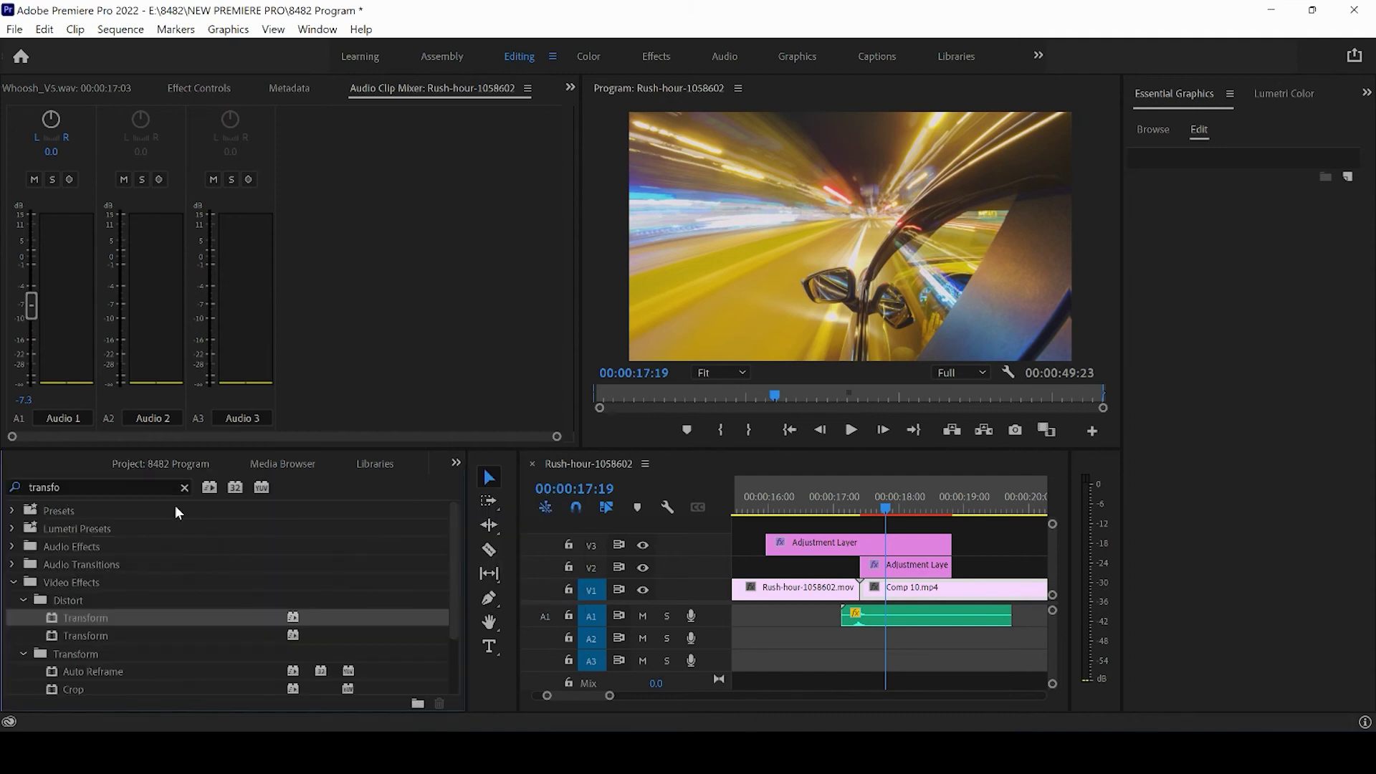
drag(128, 490, 11, 489)
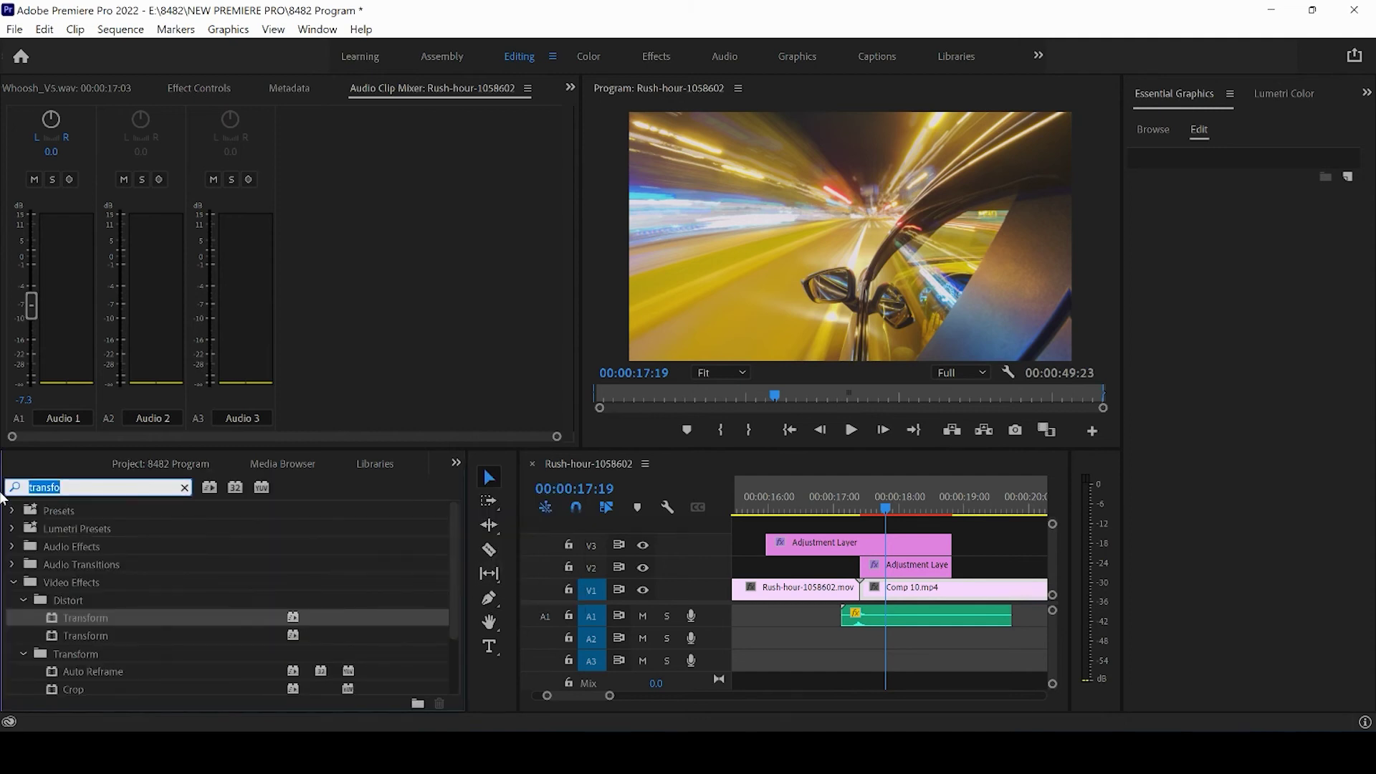
text(cross)
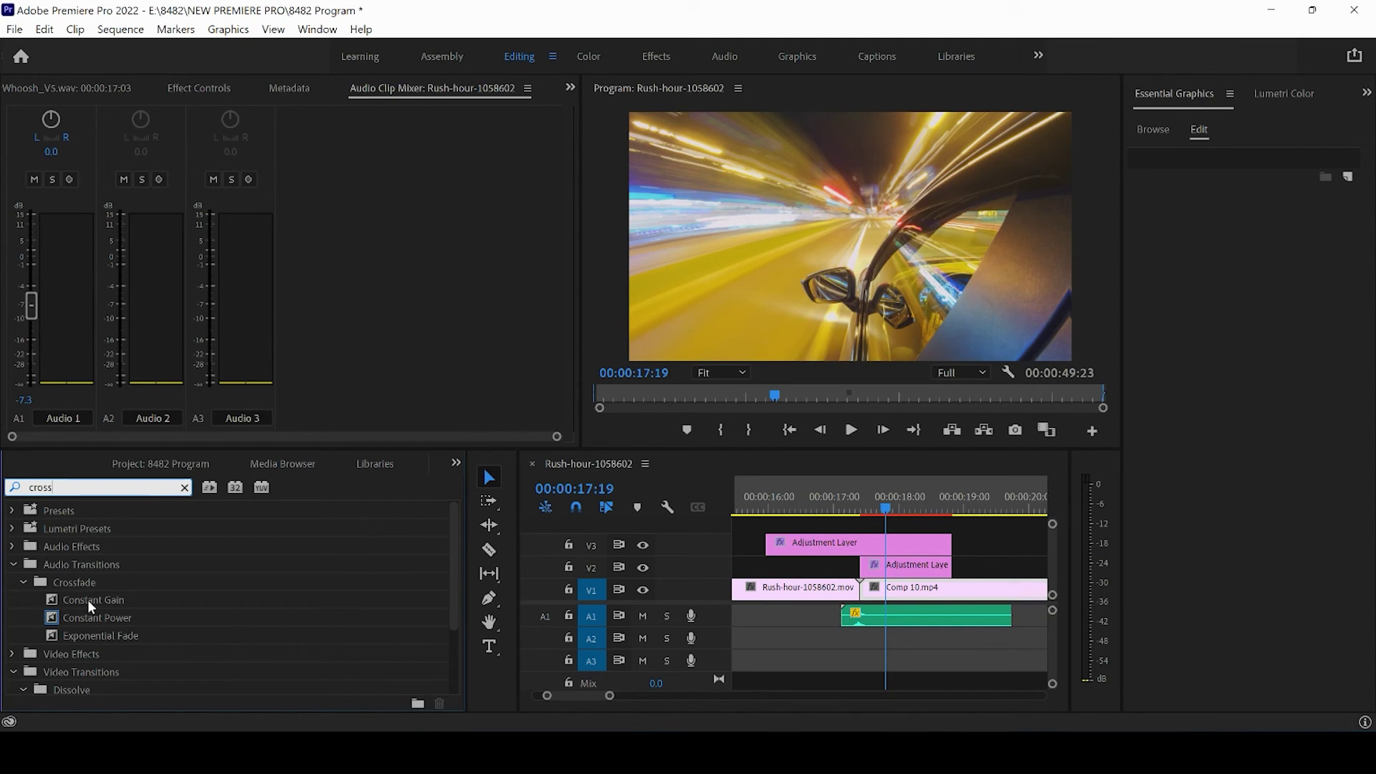
Apply the Constant Gain crossfade to the whoosh clip's start on A1 and play it back to check
drag(89, 599, 753, 612)
drag(842, 618, 842, 618)
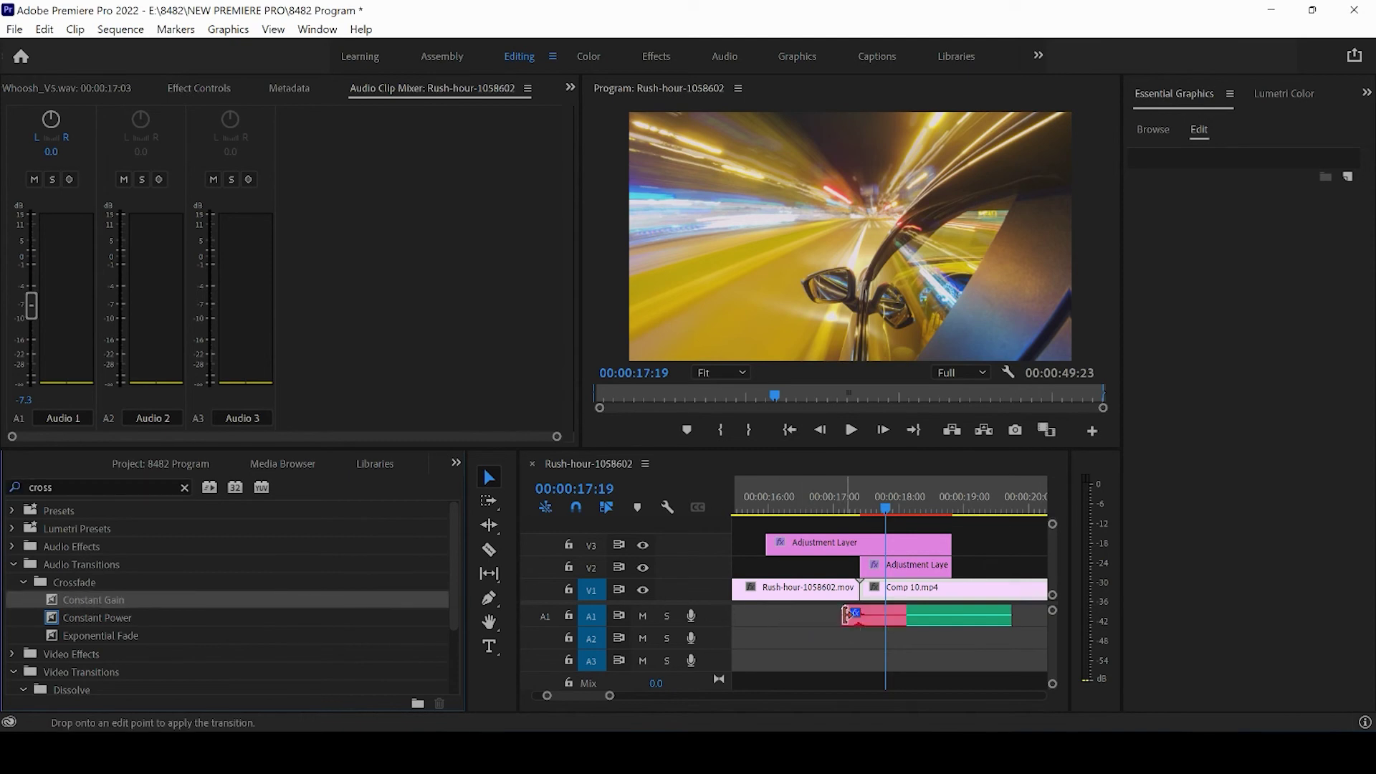
click(841, 507)
mouse_move(844, 509)
mouse_down()
mouse_move(894, 515)
mouse_move(840, 514)
mouse_up()
key(space)
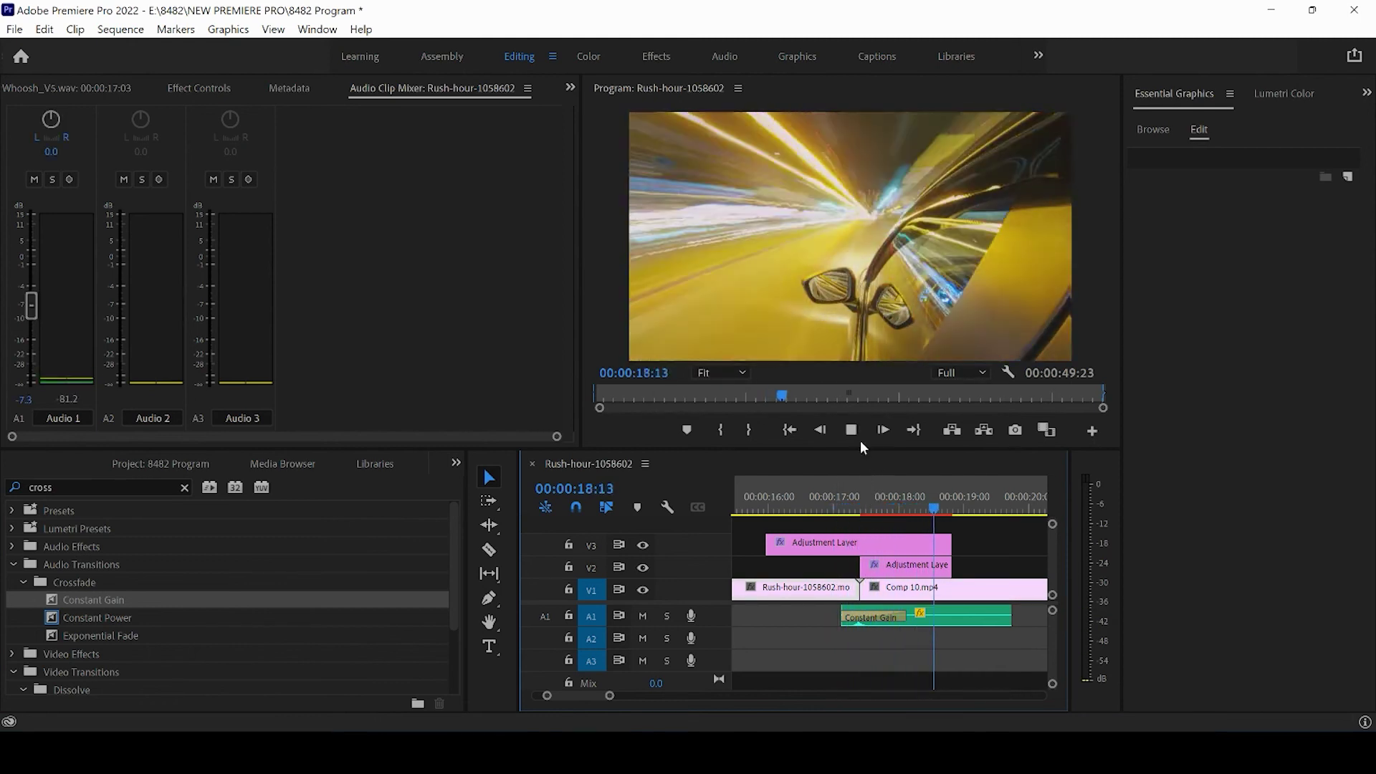
click(851, 430)
click(830, 503)
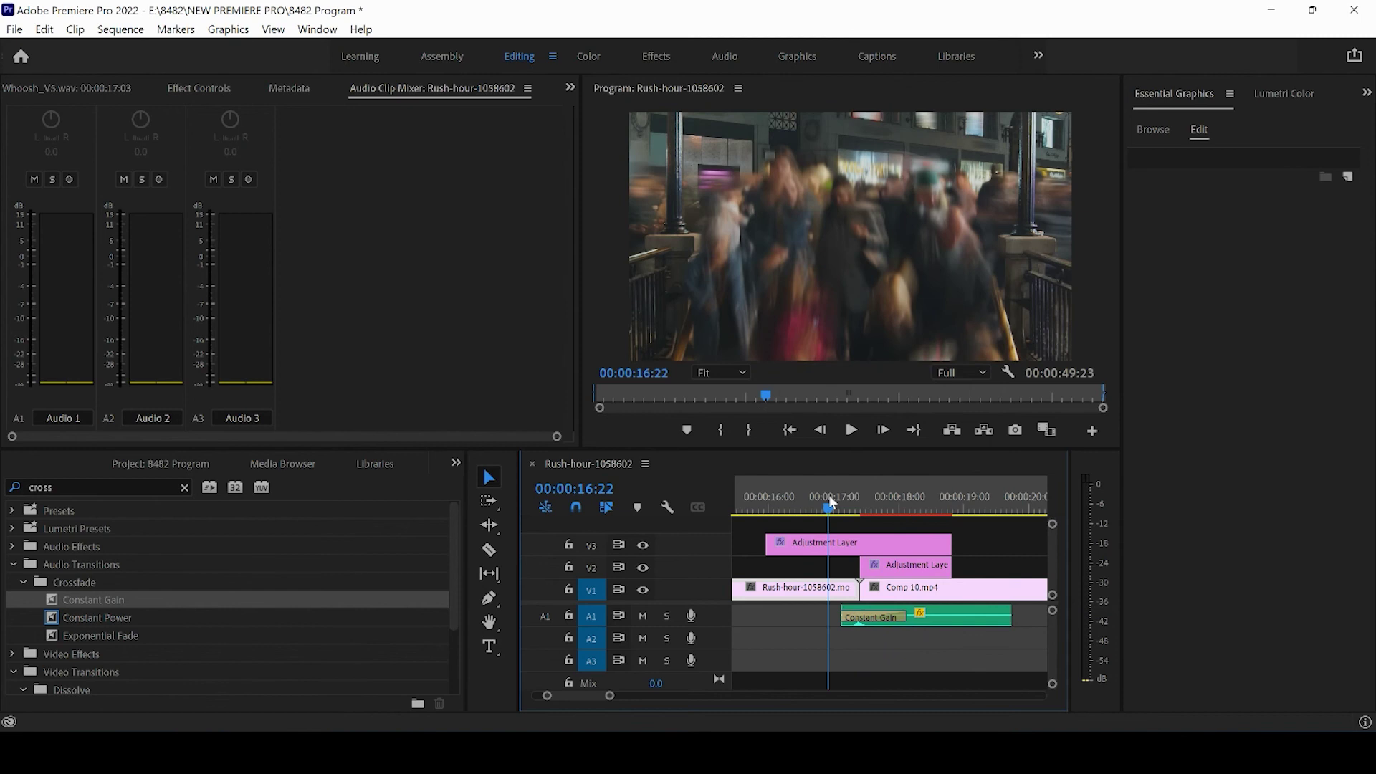
click(851, 430)
click(852, 430)
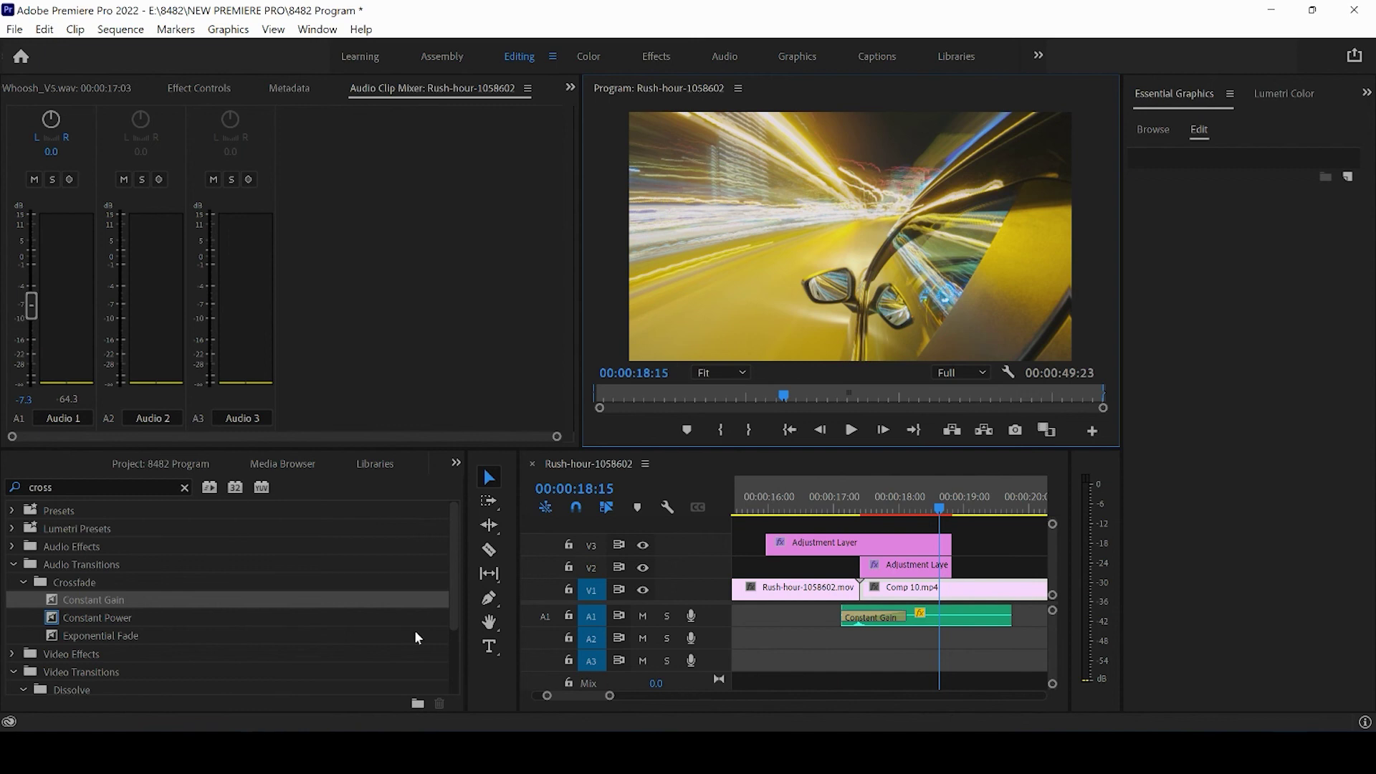
Try the Constant Power crossfade, then replay the transition with the fade-in
mouse_move(110, 616)
mouse_down()
mouse_move(672, 649)
mouse_move(824, 646)
mouse_move(835, 616)
mouse_move(591, 681)
mouse_move(311, 646)
mouse_up()
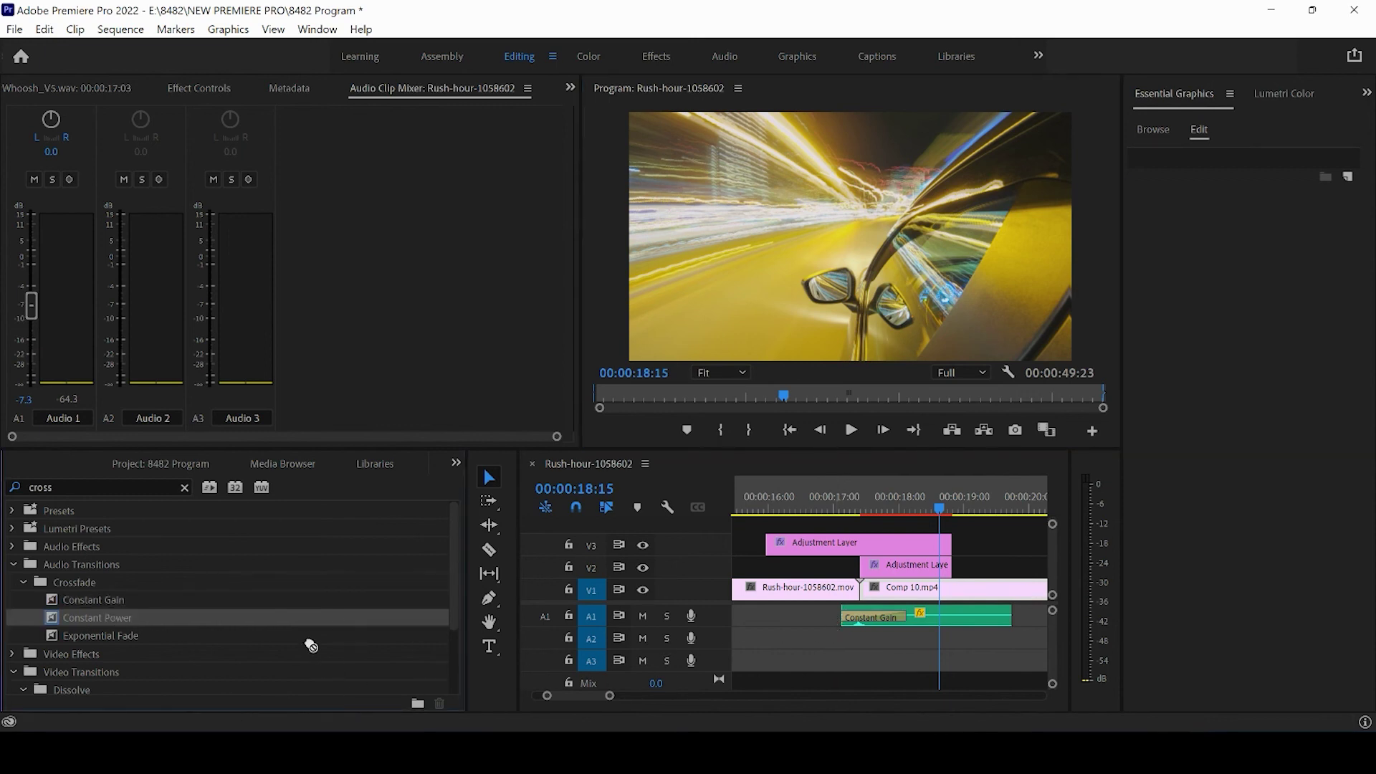
drag(610, 697, 612, 698)
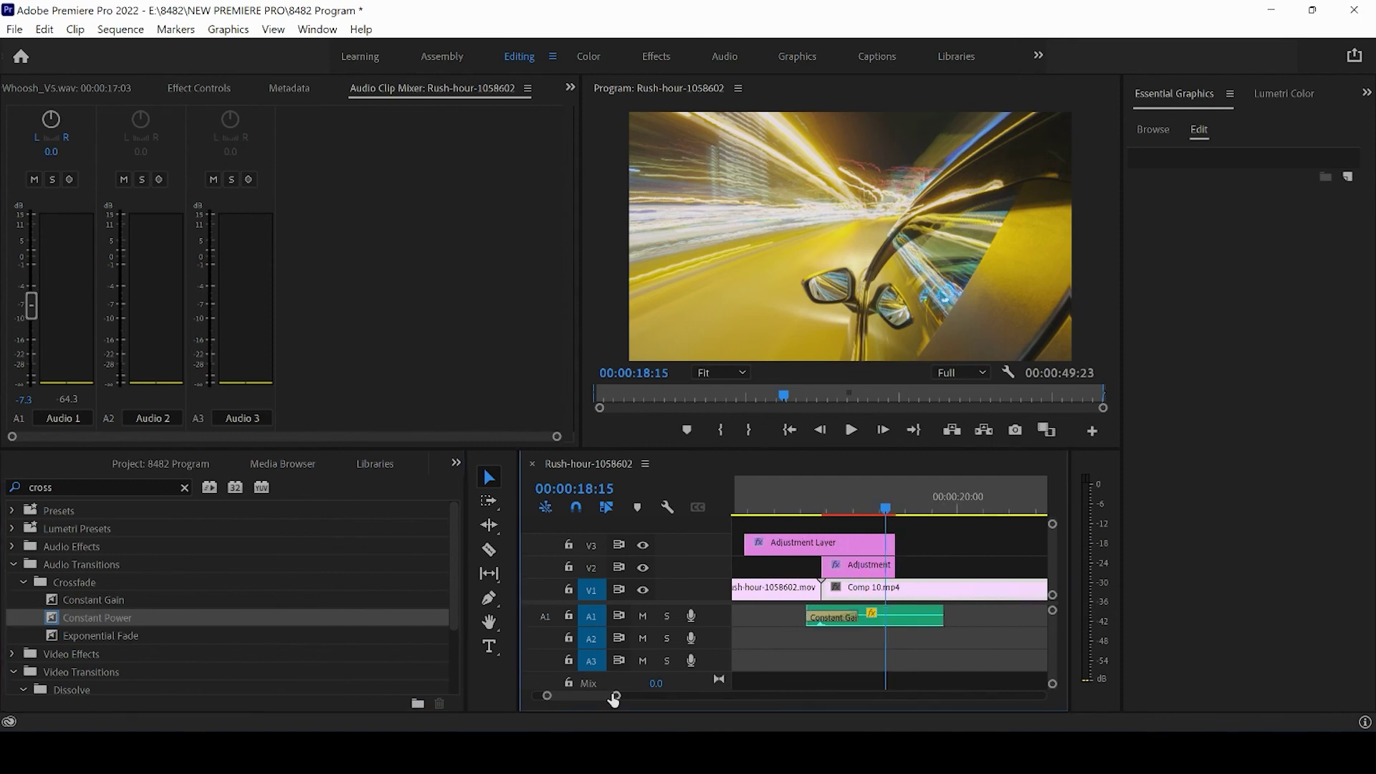
click(787, 502)
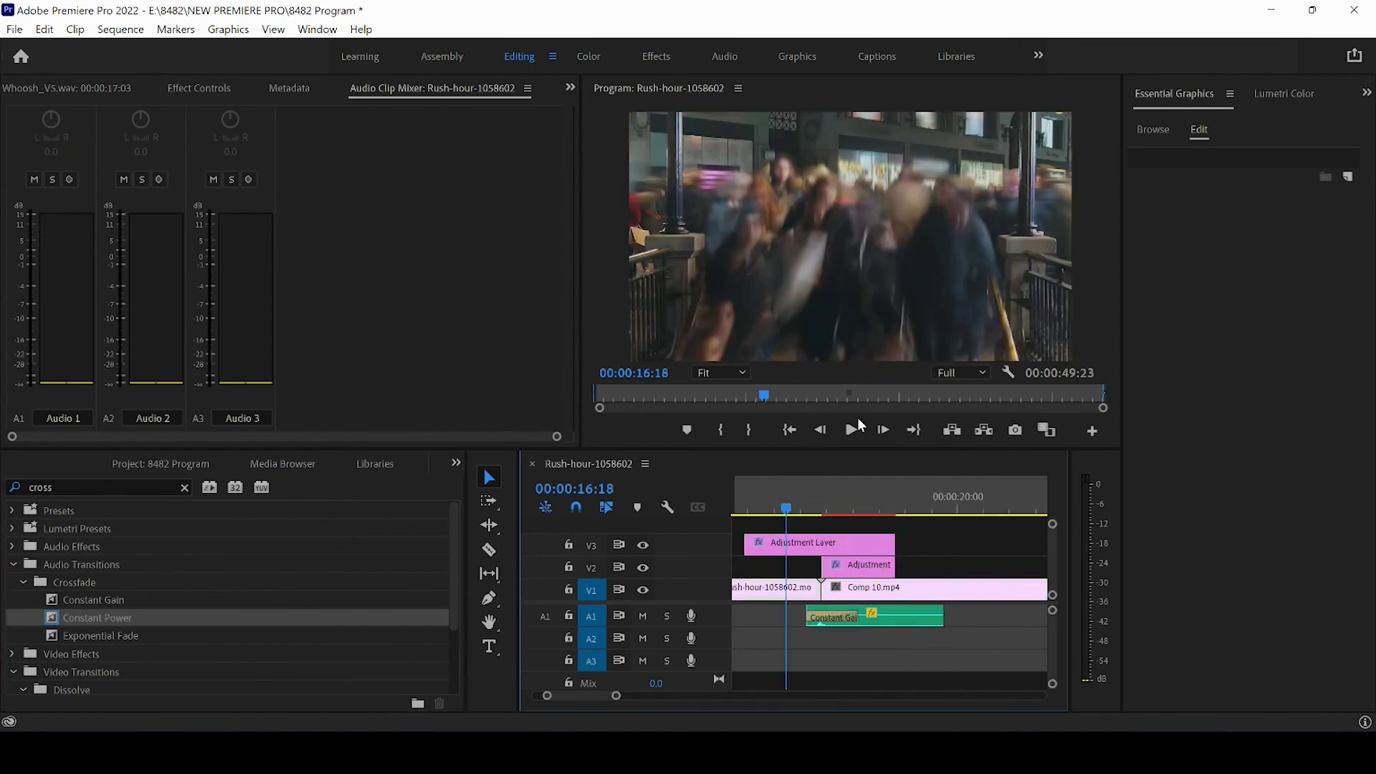
click(855, 429)
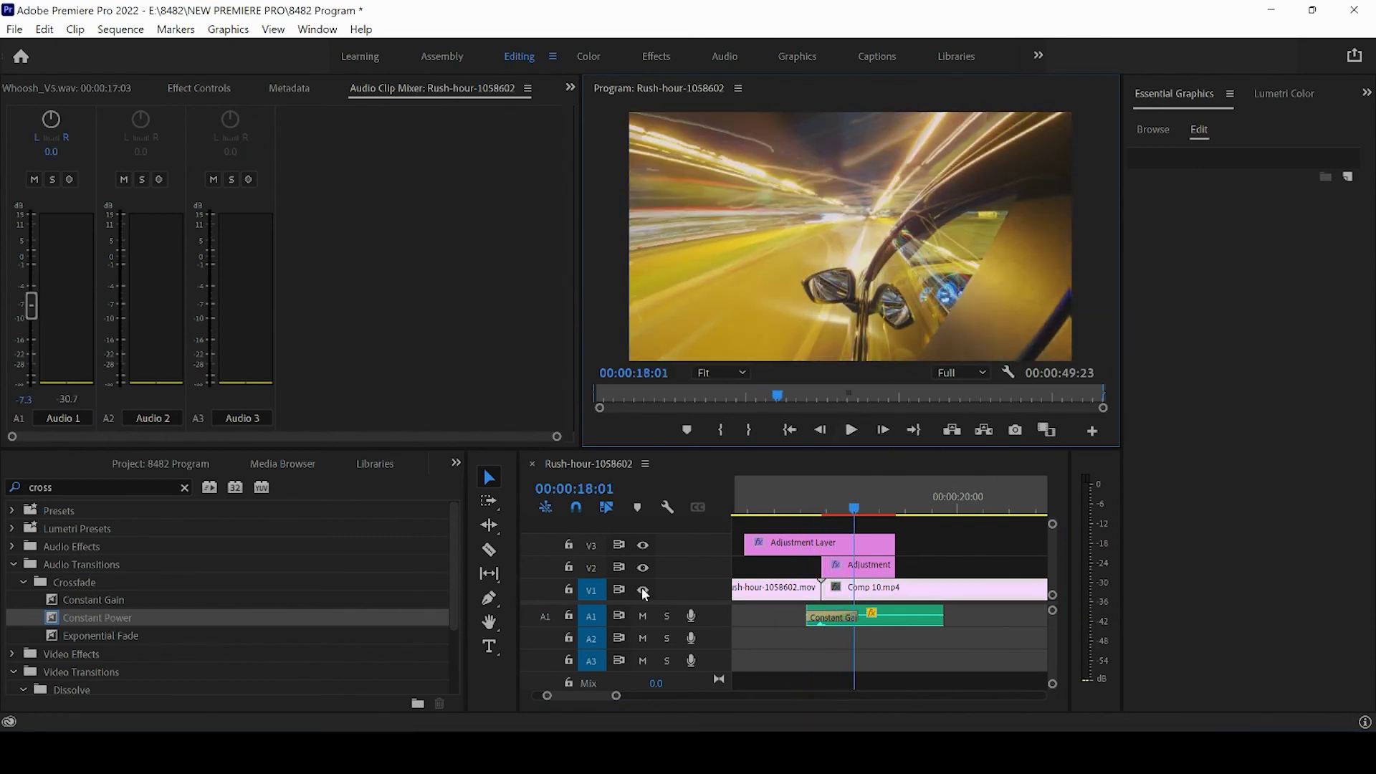
Apply an Exponential Fade to the end of the whoosh clip on A1
drag(455, 600, 456, 629)
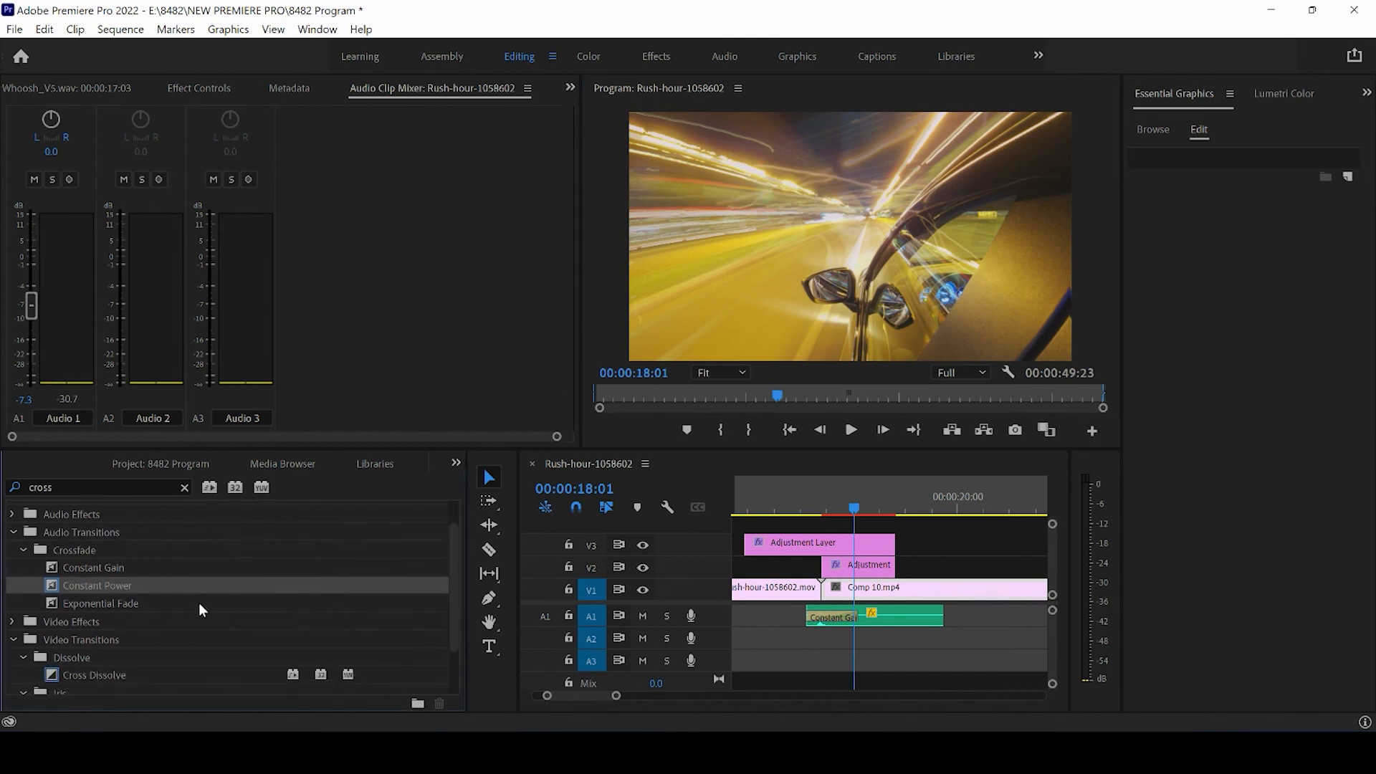
drag(89, 607, 840, 632)
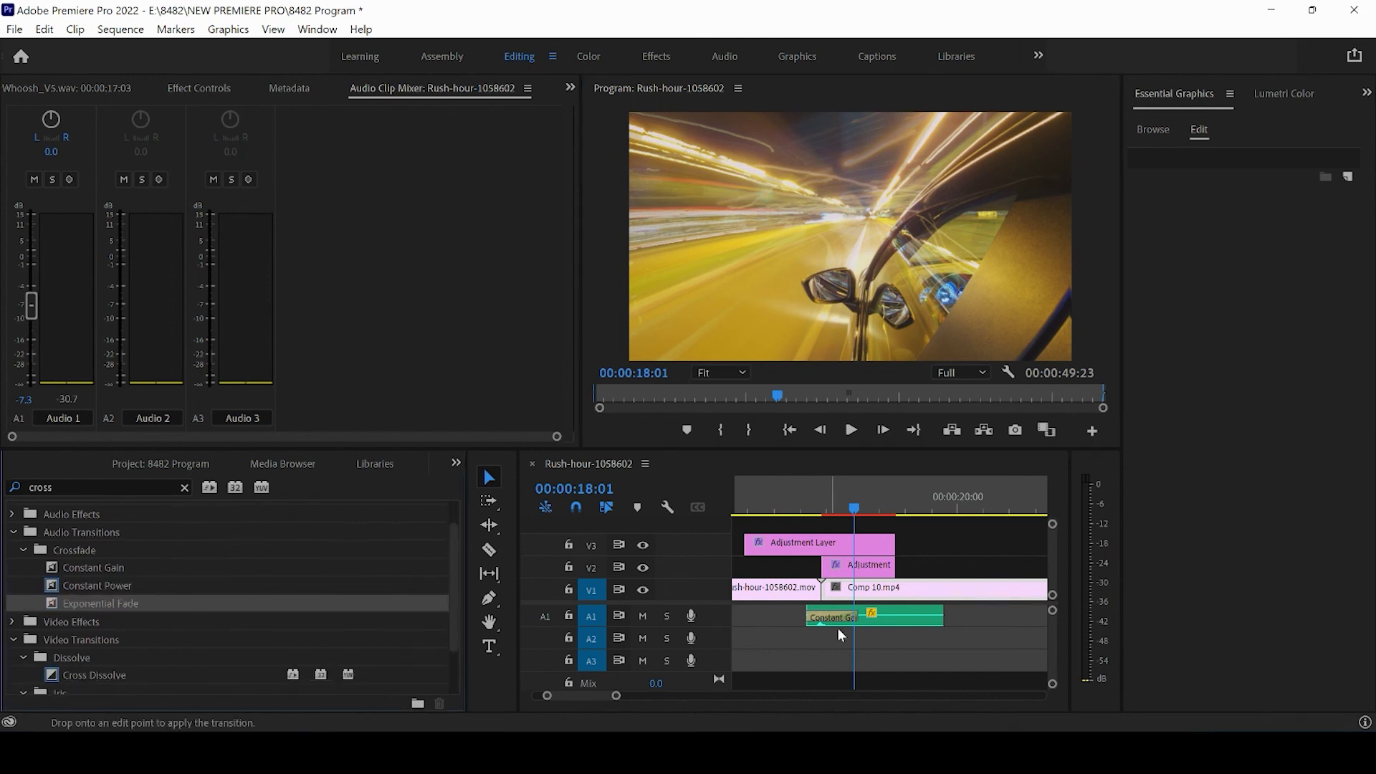
drag(934, 624, 932, 619)
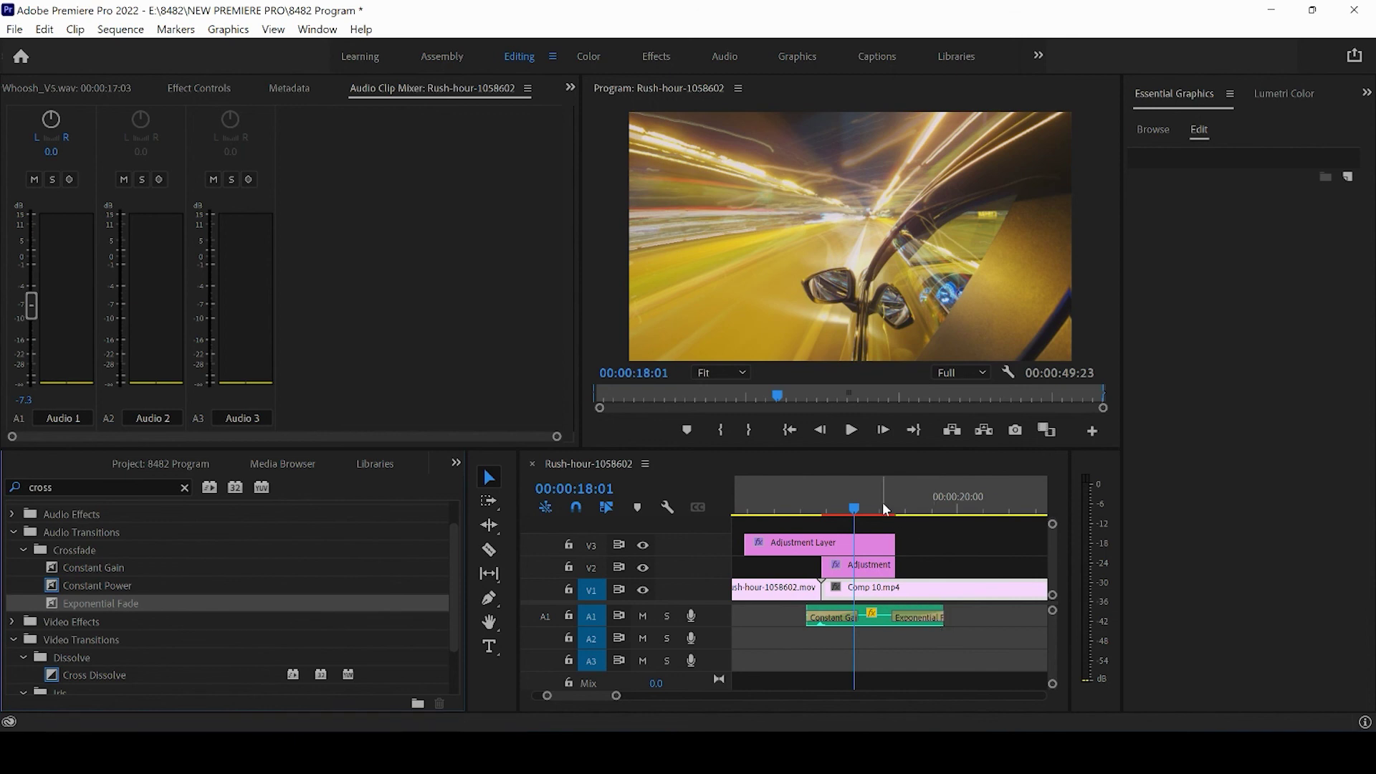
drag(882, 501, 937, 523)
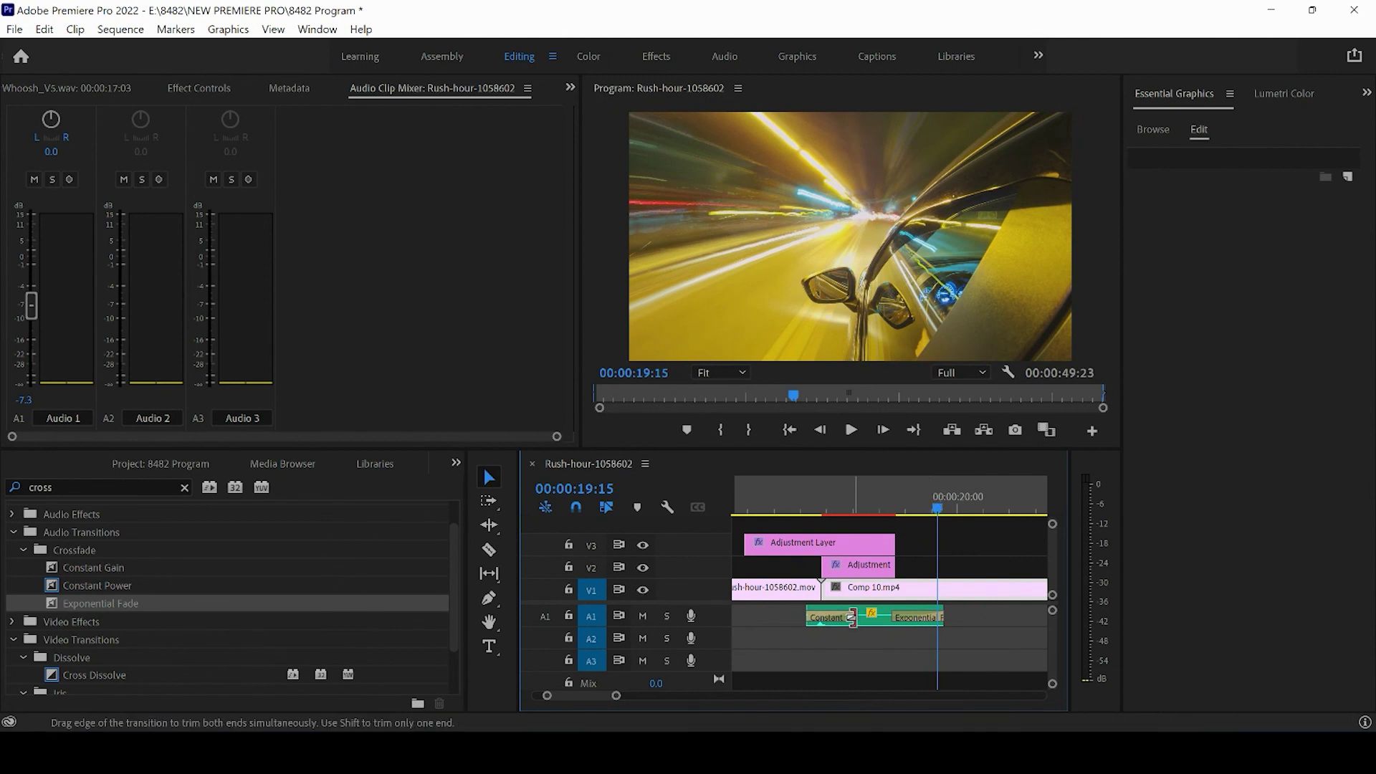
Trim the Constant Gain fade-in to 19 frames
drag(852, 618, 885, 626)
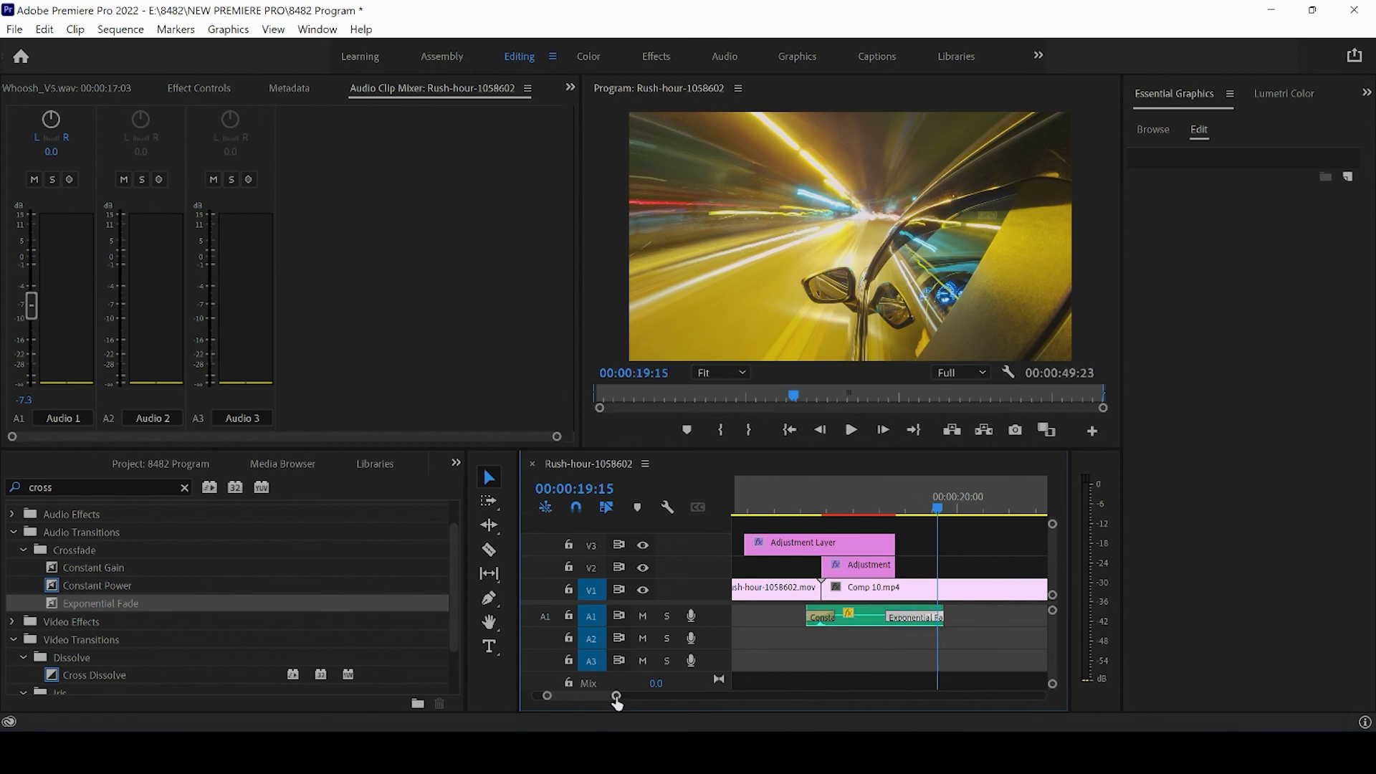
drag(616, 699, 668, 707)
click(791, 503)
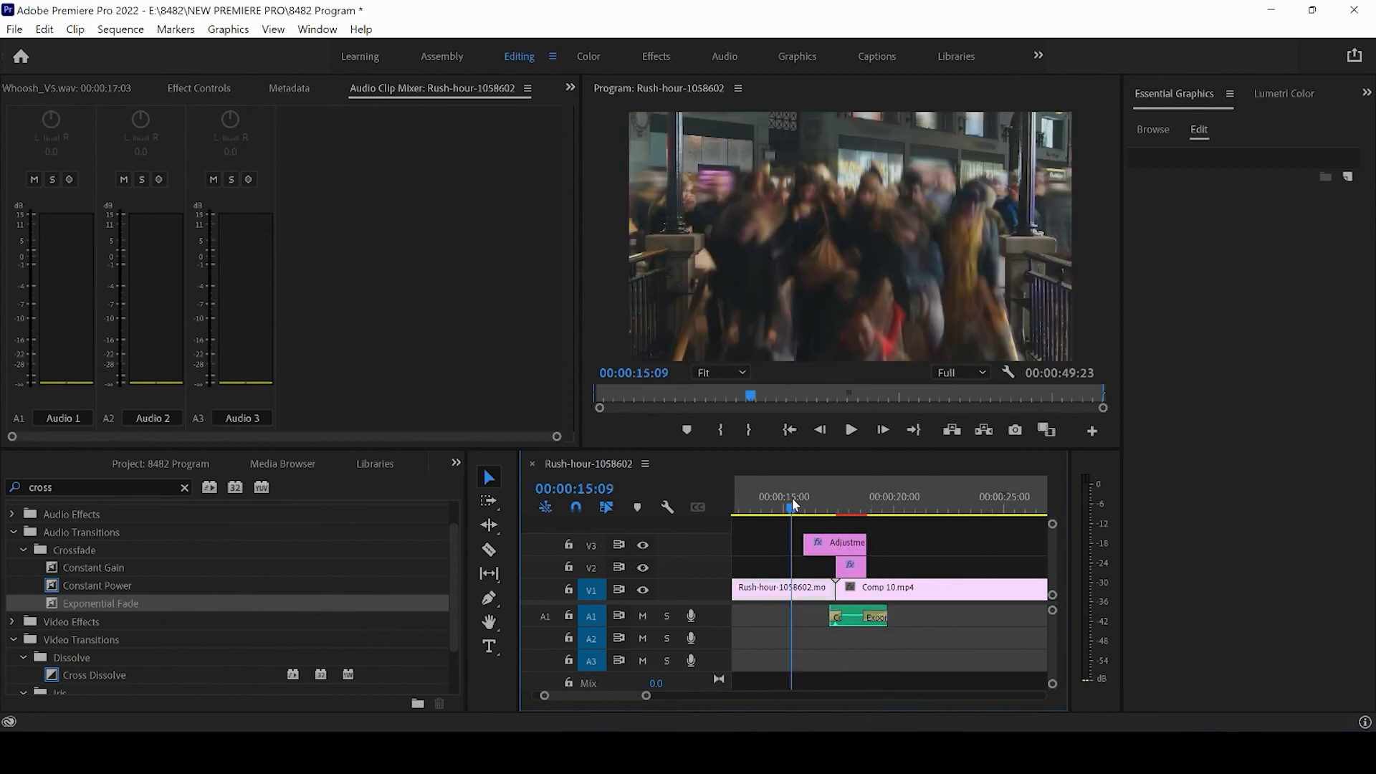